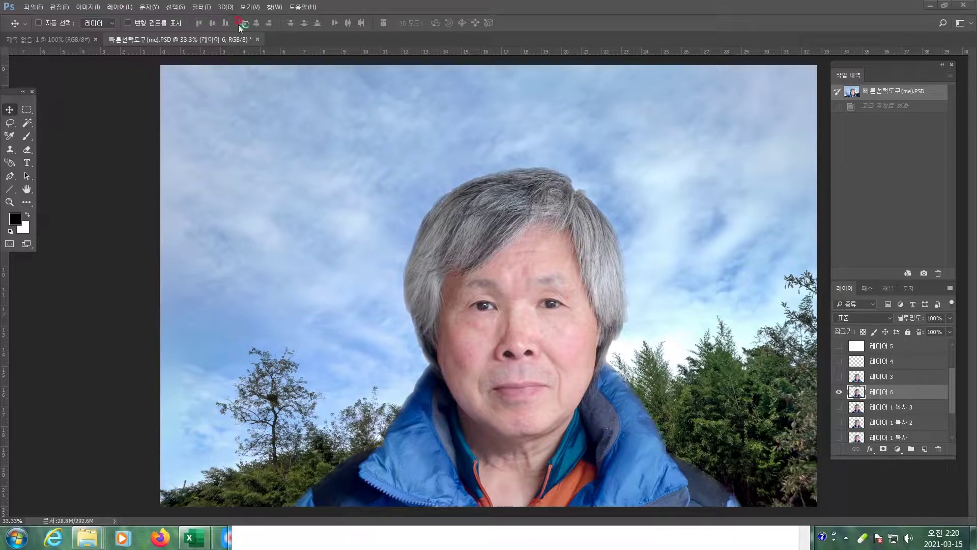
{"action": "left_click", "coordinate": [198, 8]}
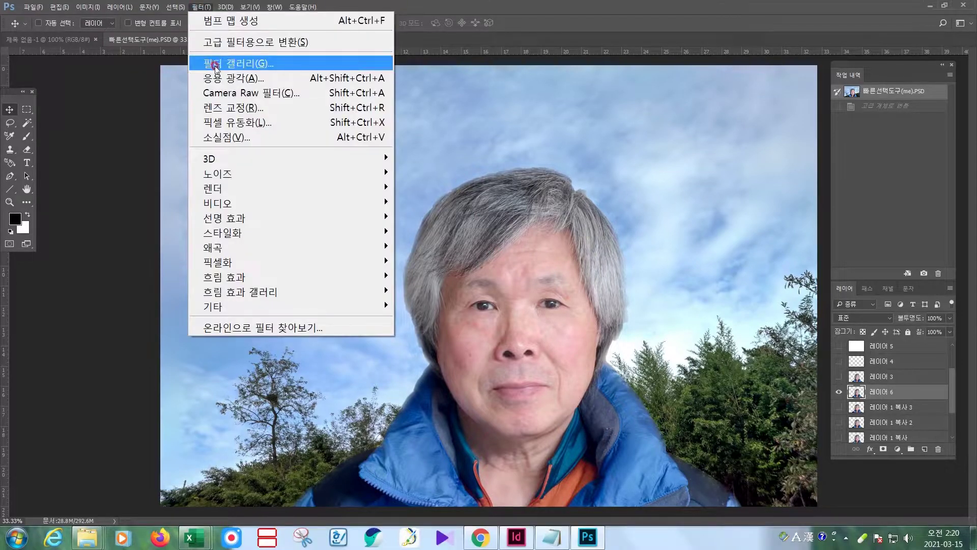
{"action": "left_click", "coordinate": [282, 62]}
{"action": "left_click", "coordinate": [526, 15]}
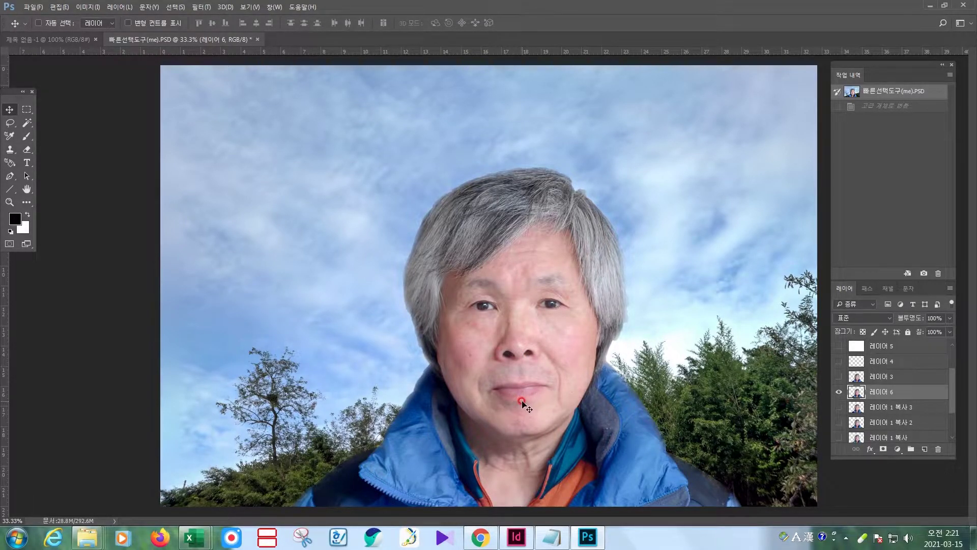
Select the man's figure with the Quick Selection tool, and clear the selection again
{"action": "left_click", "coordinate": [24, 123]}
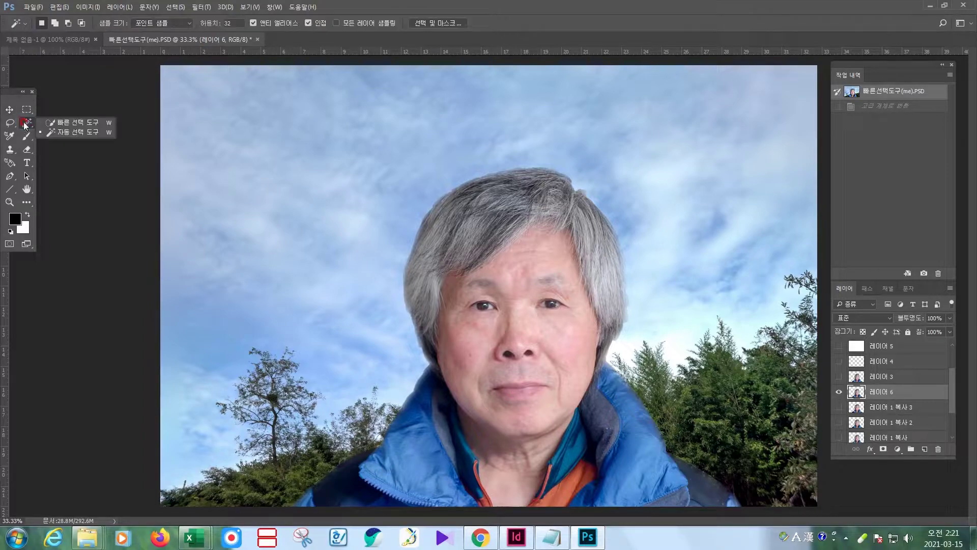
{"action": "left_click", "coordinate": [72, 123]}
{"action": "mouse_move", "coordinate": [402, 461]}
{"action": "left_mouse_down"}
{"action": "mouse_move", "coordinate": [435, 330]}
{"action": "mouse_move", "coordinate": [498, 223]}
{"action": "mouse_move", "coordinate": [514, 341]}
{"action": "mouse_move", "coordinate": [597, 457]}
{"action": "mouse_move", "coordinate": [692, 501]}
{"action": "left_mouse_up"}
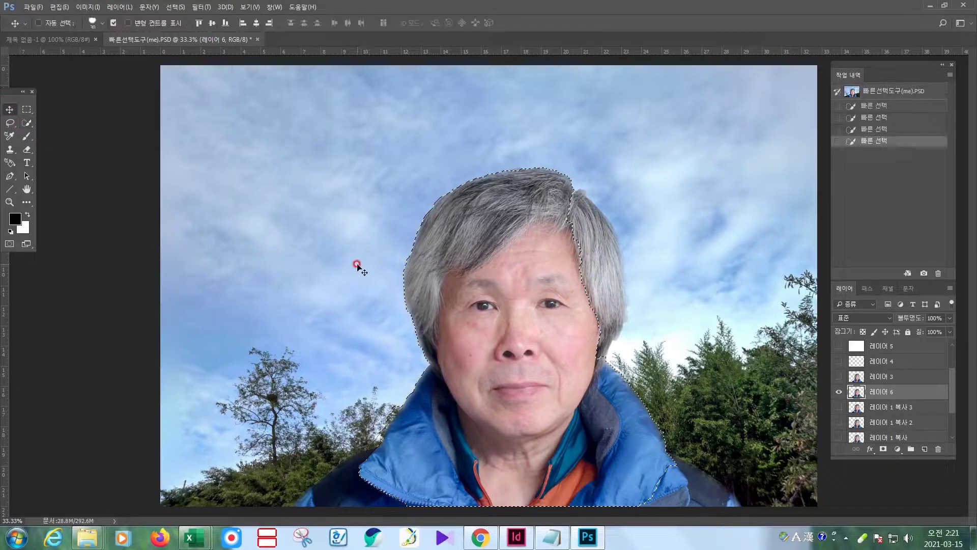
{"action": "key", "text": "v"}
{"action": "key", "text": "ctrl+d"}
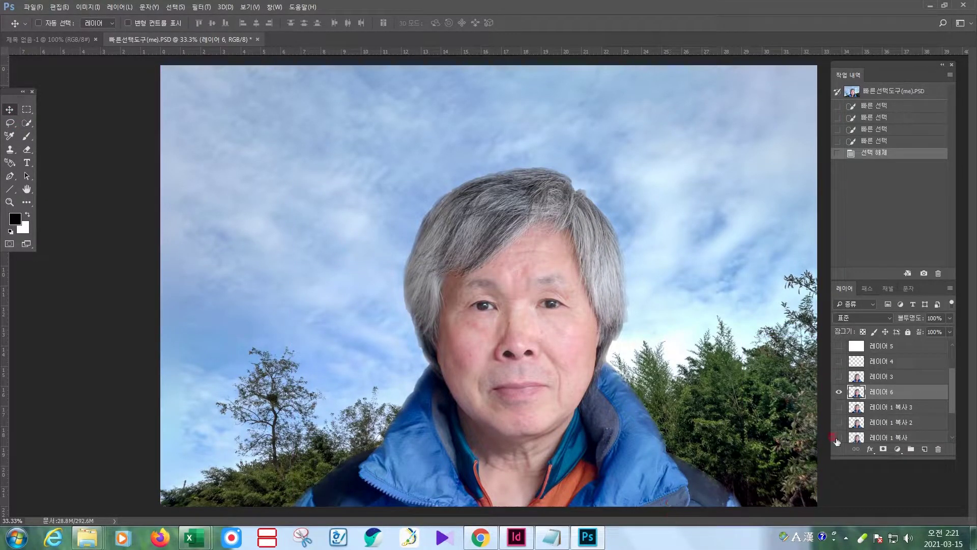
Compare the portraits on 레이어 6 and 레이어 3 by switching their visibility, ending with only 레이어 6 shown
{"action": "left_click", "coordinate": [838, 391]}
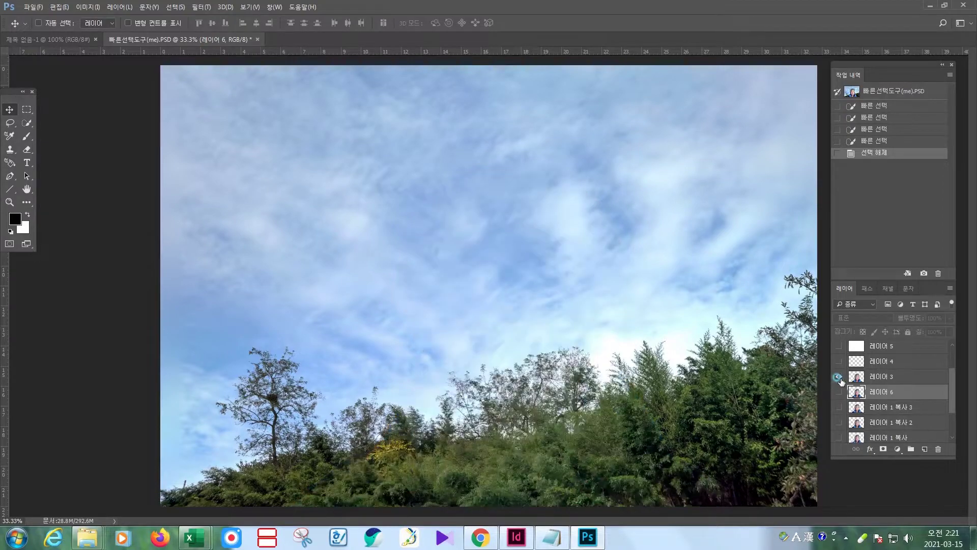
{"action": "left_click", "coordinate": [839, 376]}
{"action": "left_click", "coordinate": [838, 376]}
{"action": "left_click", "coordinate": [838, 377]}
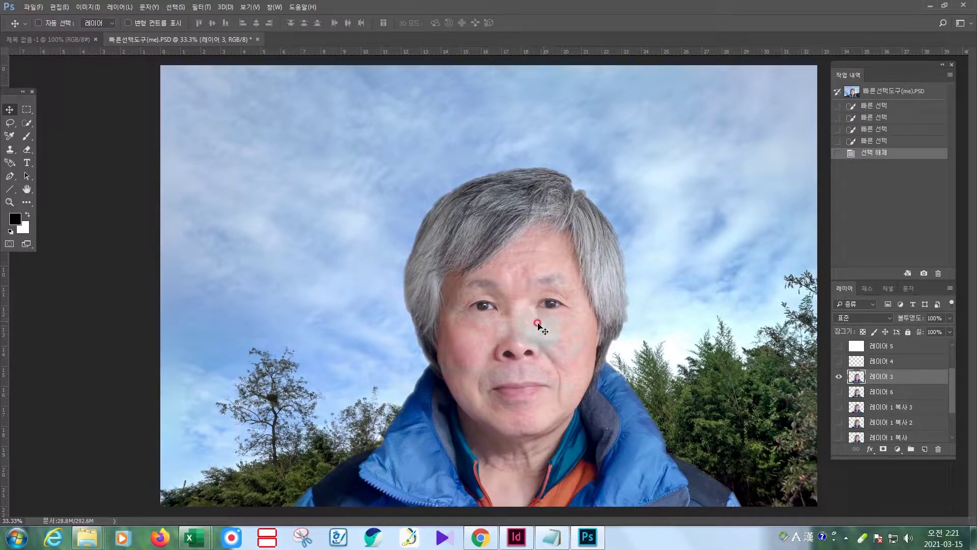
{"action": "left_click", "coordinate": [838, 376]}
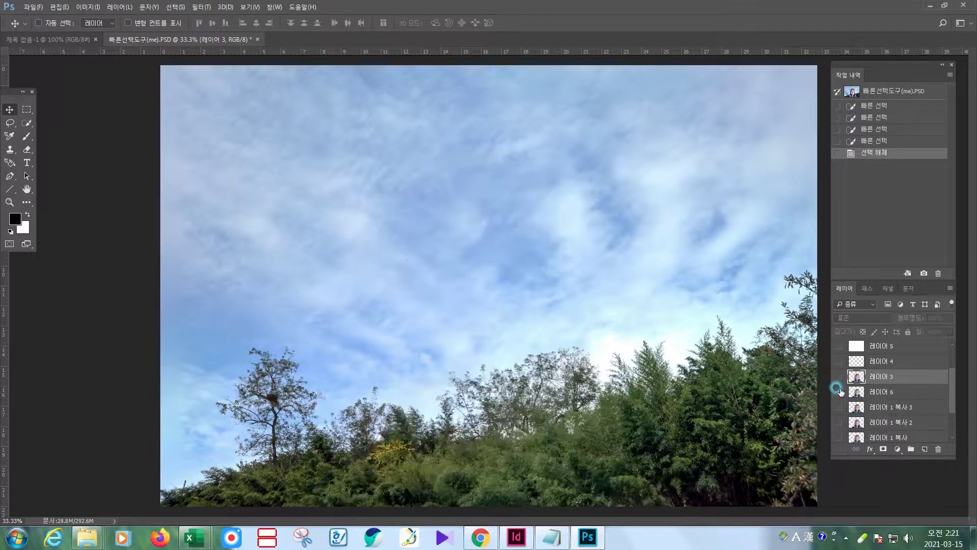
{"action": "left_click", "coordinate": [838, 391]}
Duplicate 레이어 6 and hide the original layer beneath the copy
{"action": "left_click", "coordinate": [916, 396]}
{"action": "left_click_drag", "start_coordinate": [919, 400], "coordinate": [924, 449]}
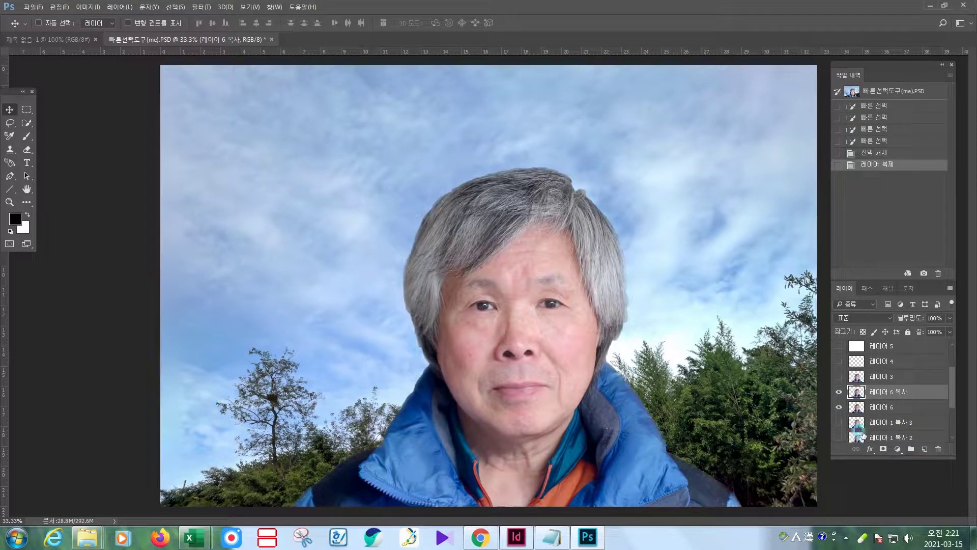
{"action": "left_click", "coordinate": [838, 407]}
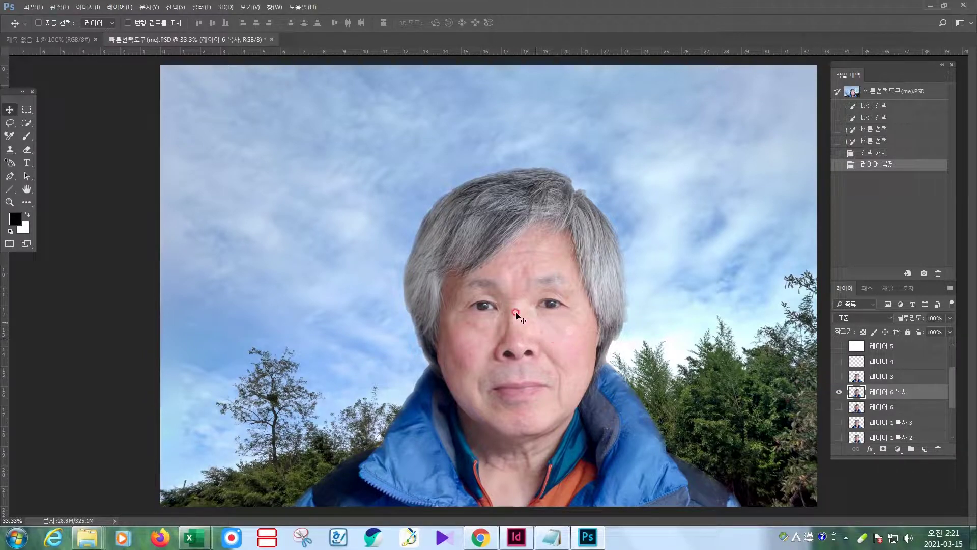
Convert the duplicated portrait layer for smart filters (고급 필터용으로 변환)
{"action": "left_click", "coordinate": [199, 7]}
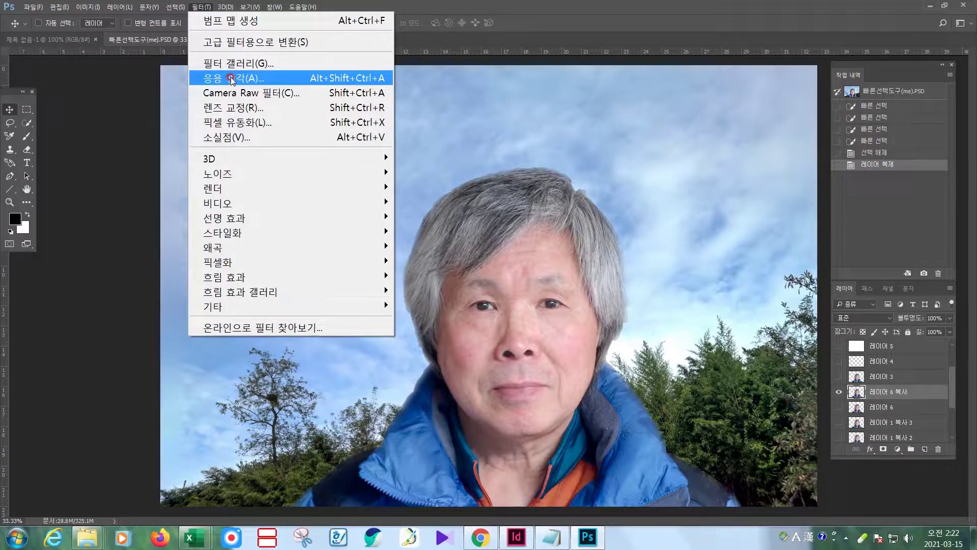
{"action": "left_click", "coordinate": [242, 44]}
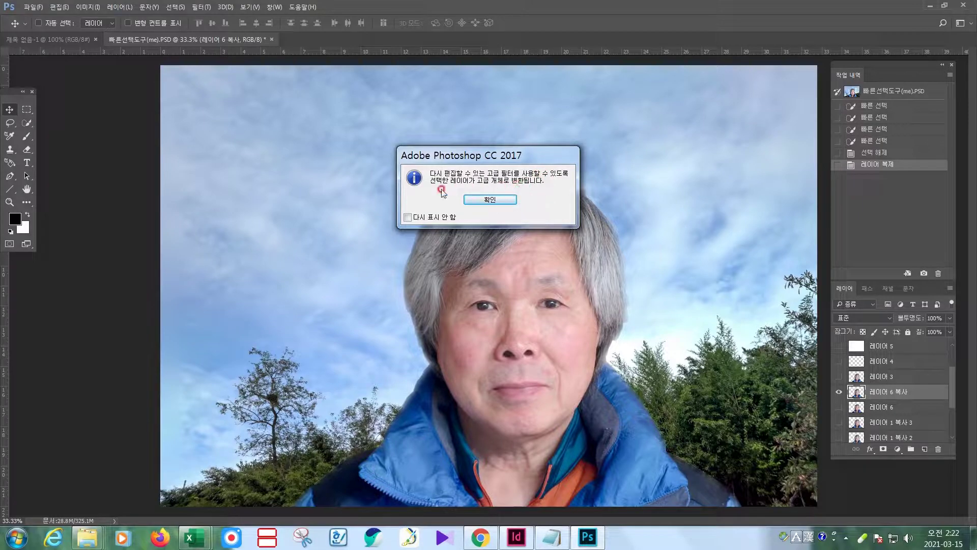
{"action": "left_click", "coordinate": [491, 199]}
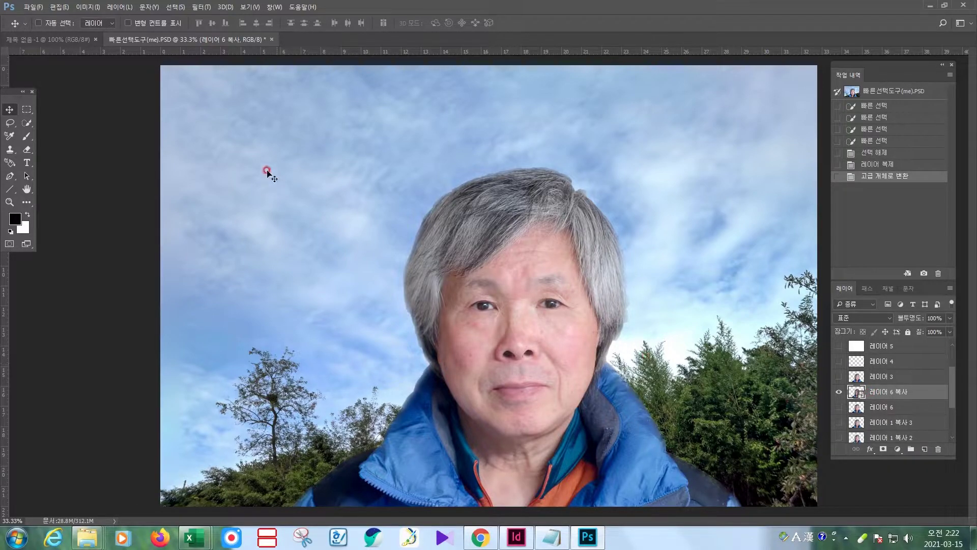
Open the Filter Gallery (필터 갤러리) for the smart portrait layer with its preview at 50%
{"action": "left_click", "coordinate": [198, 8]}
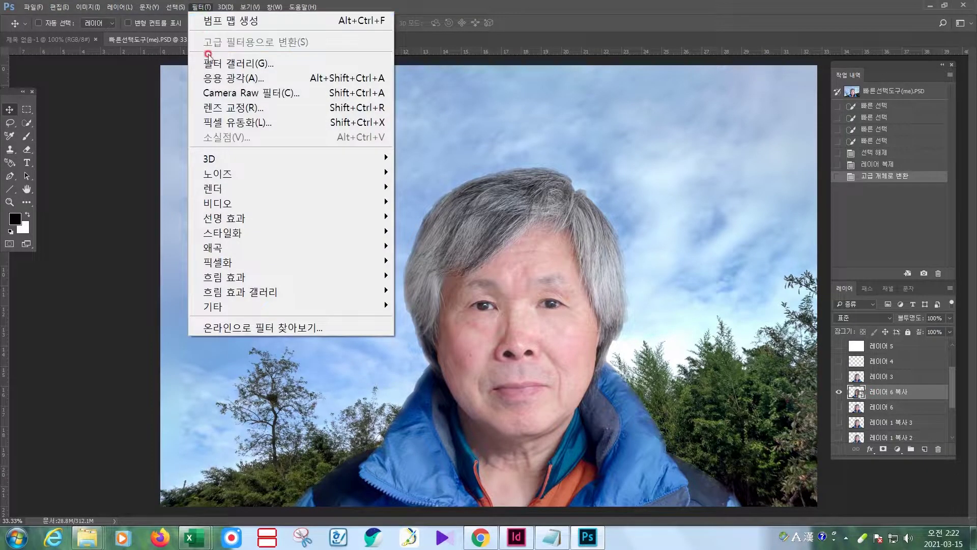
{"action": "left_click", "coordinate": [220, 64]}
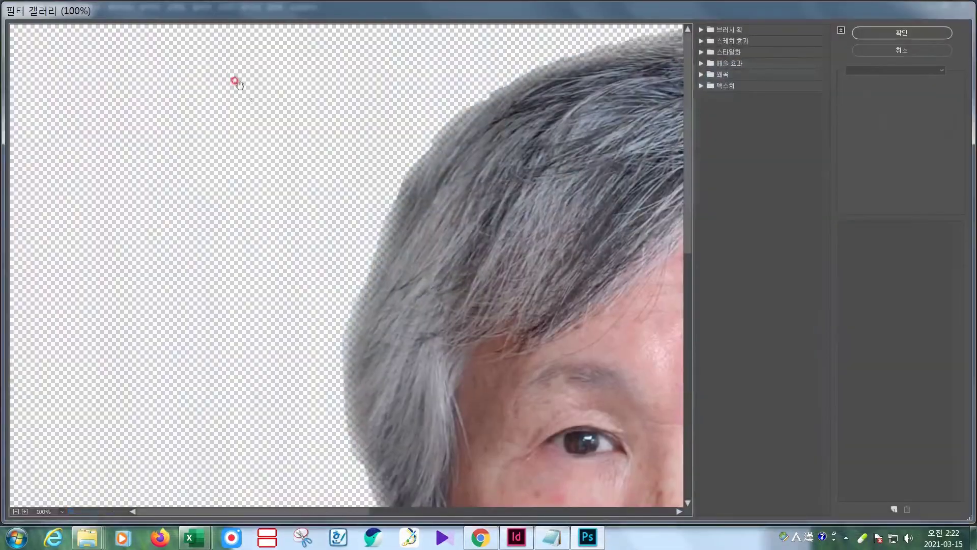
{"action": "key", "text": "ctrl"}
{"action": "key", "text": "ctrl+minus"}
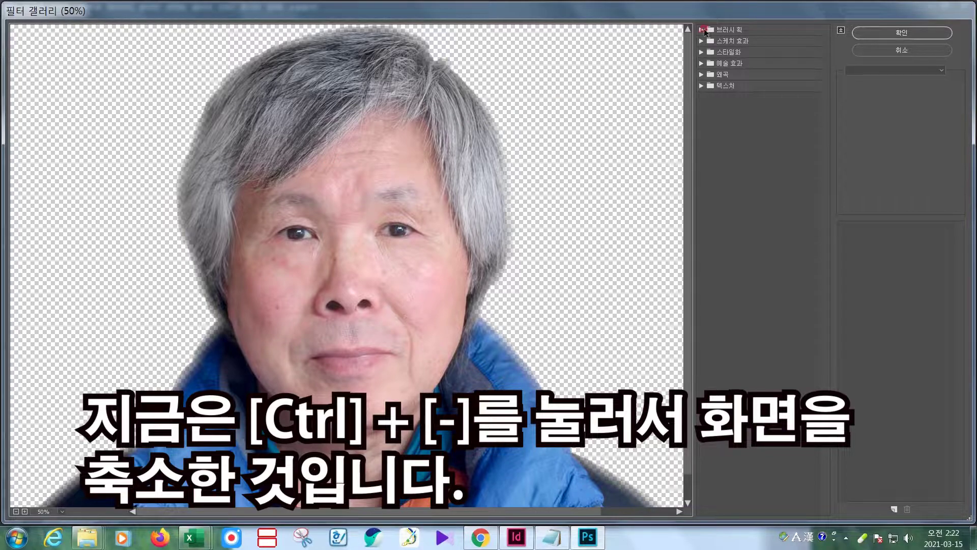
Preview the Brush Strokes (브러시 획) effects on the portrait one by one, from 각진 획 to 잉크 윤곽선
{"action": "left_click", "coordinate": [705, 31]}
{"action": "left_click", "coordinate": [716, 51]}
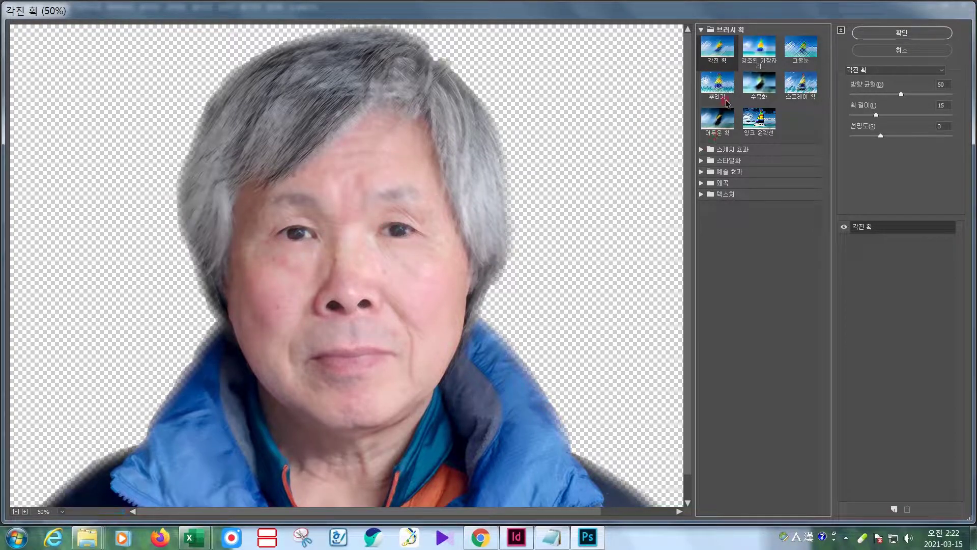
{"action": "left_click", "coordinate": [759, 49]}
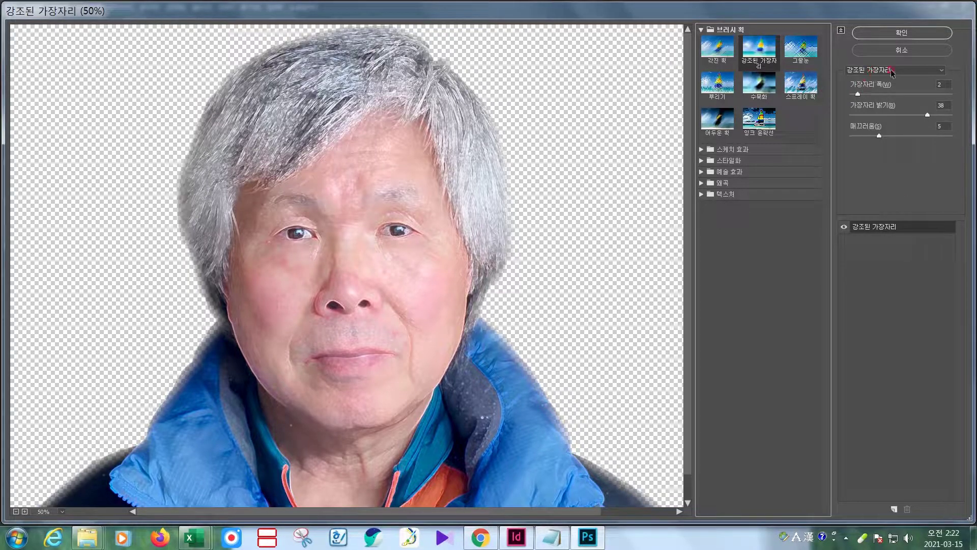
{"action": "left_click", "coordinate": [798, 60]}
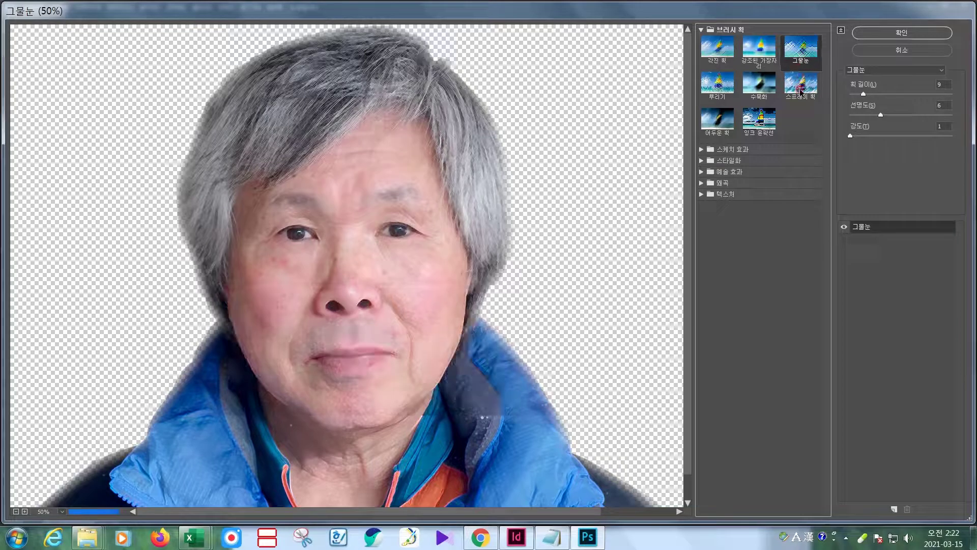
{"action": "left_click", "coordinate": [800, 80]}
{"action": "left_click", "coordinate": [758, 90]}
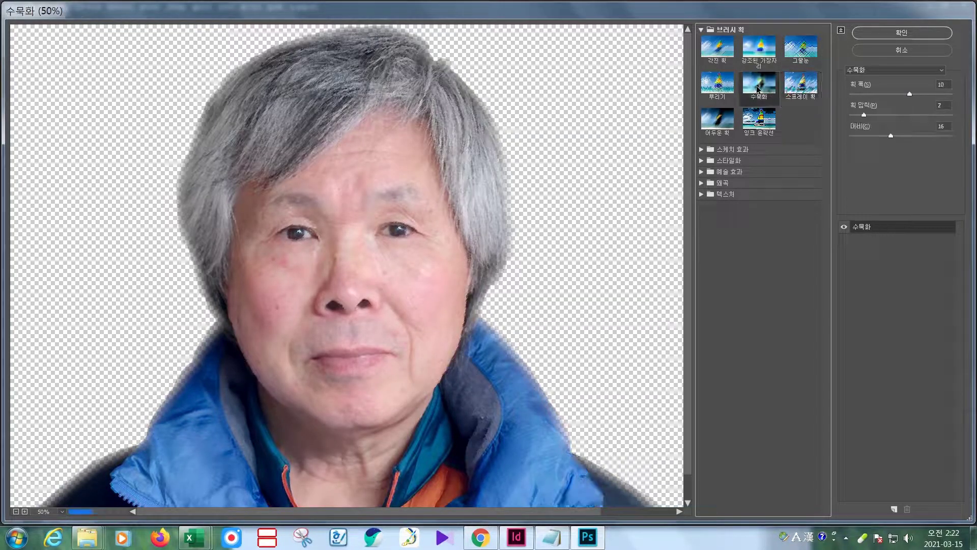
{"action": "left_click", "coordinate": [716, 89]}
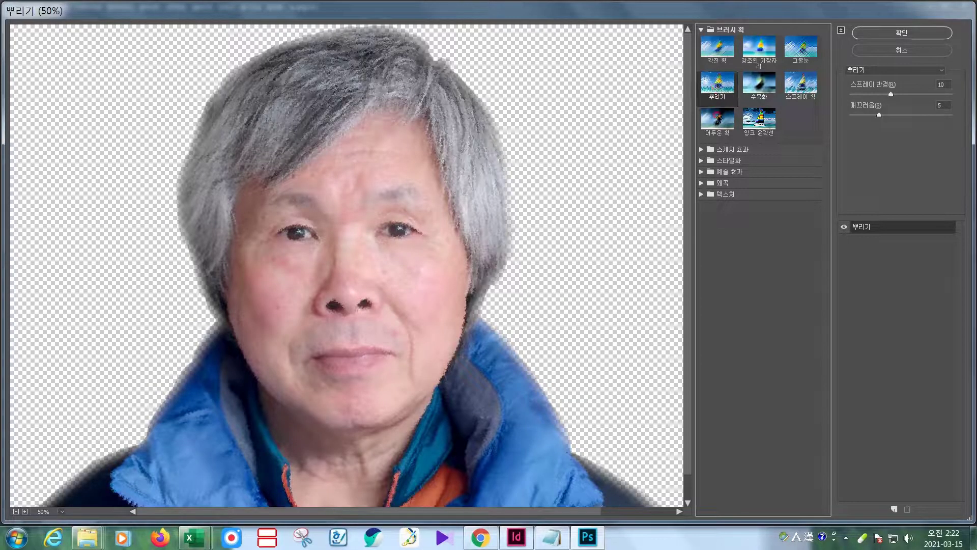
{"action": "left_click", "coordinate": [719, 122]}
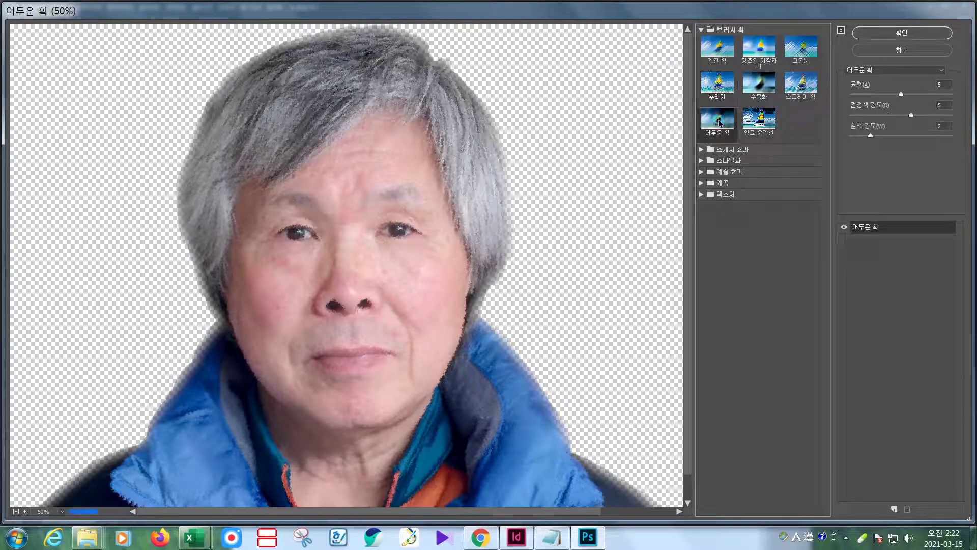
{"action": "left_click", "coordinate": [759, 120]}
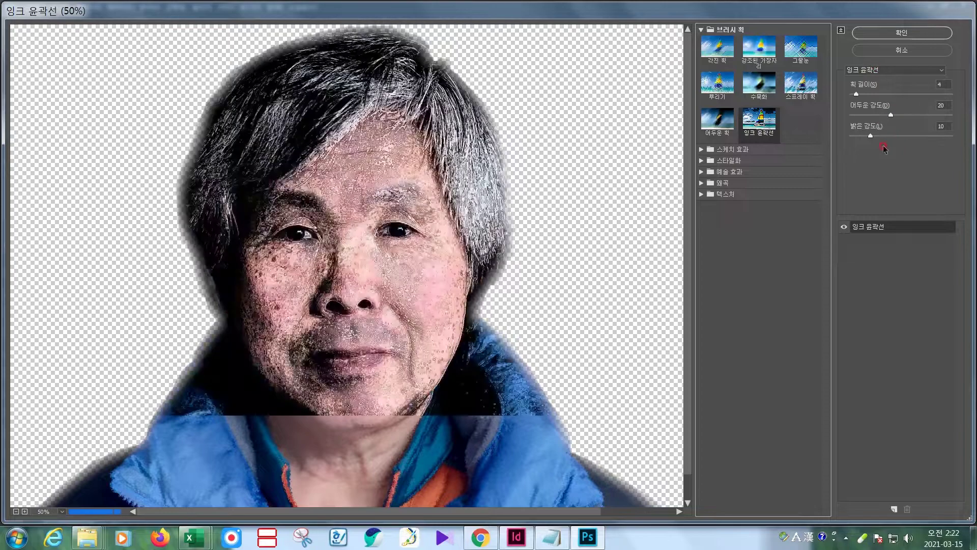
Preview the Sketch (스케치 효과) effects 가장자리 찢기, 그래픽 펜, 도장, 목탄, 메모지 and 망사 효과 on the portrait
{"action": "left_click", "coordinate": [701, 150]}
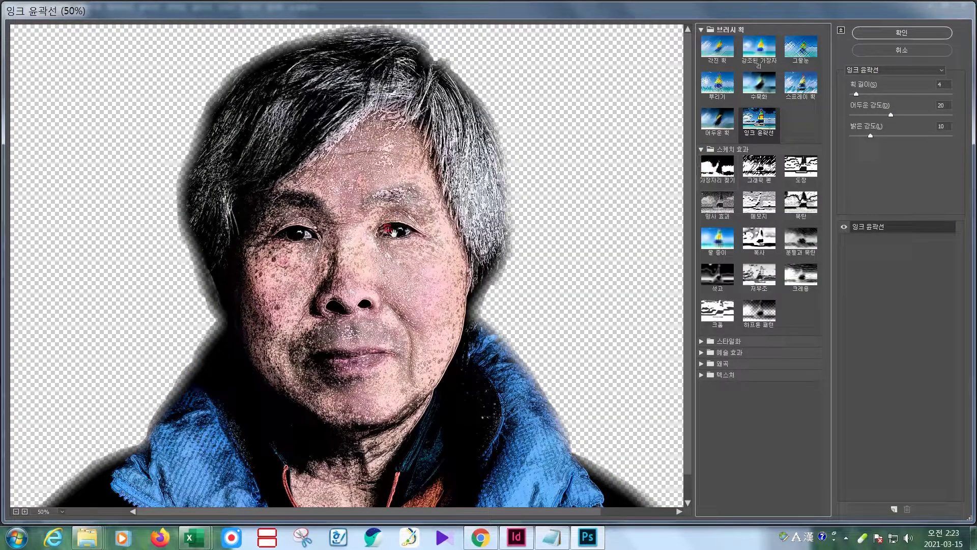
{"action": "left_click", "coordinate": [713, 172]}
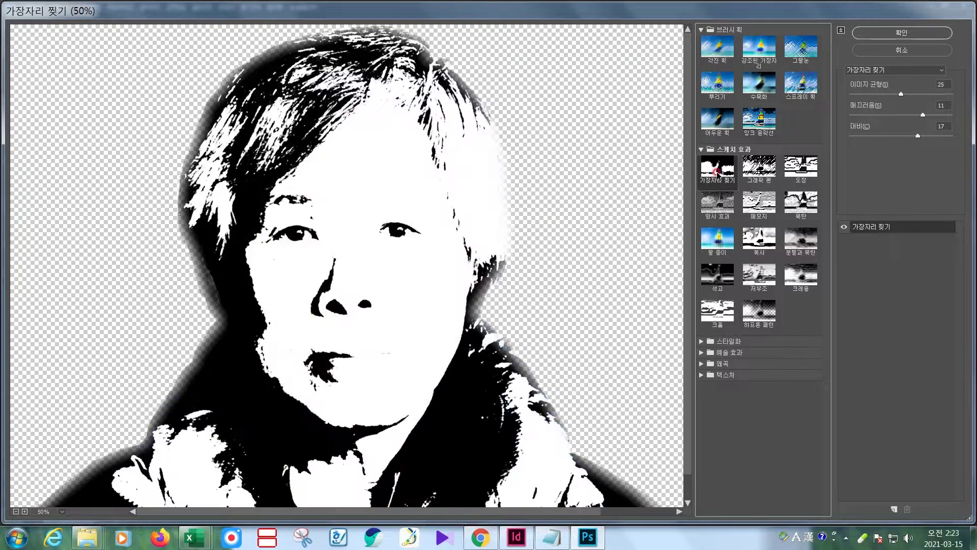
{"action": "left_click", "coordinate": [758, 172]}
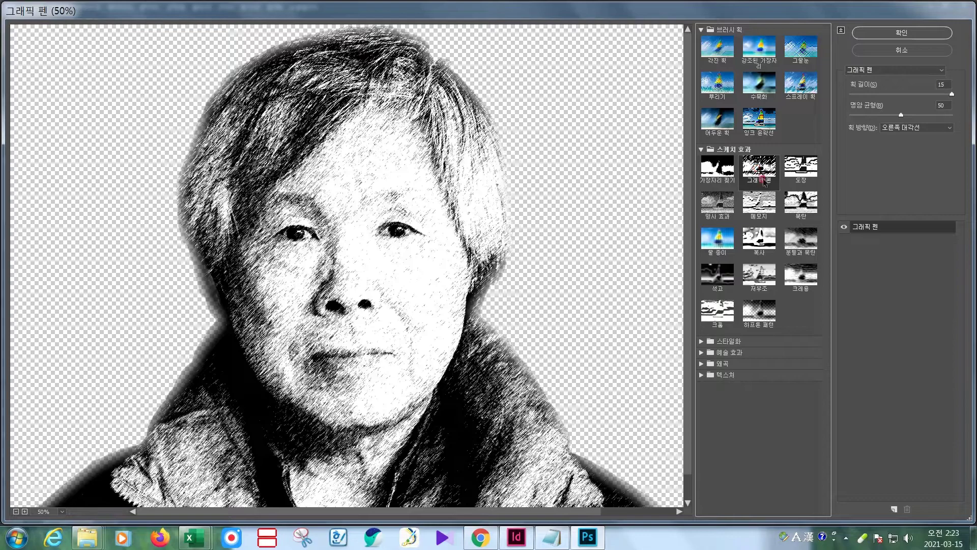
{"action": "left_click", "coordinate": [801, 174]}
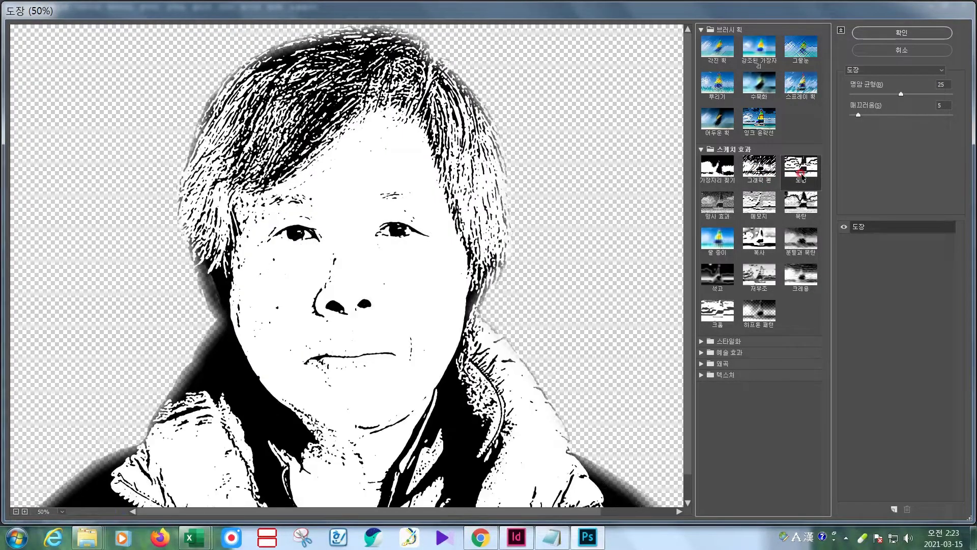
{"action": "left_click", "coordinate": [805, 207]}
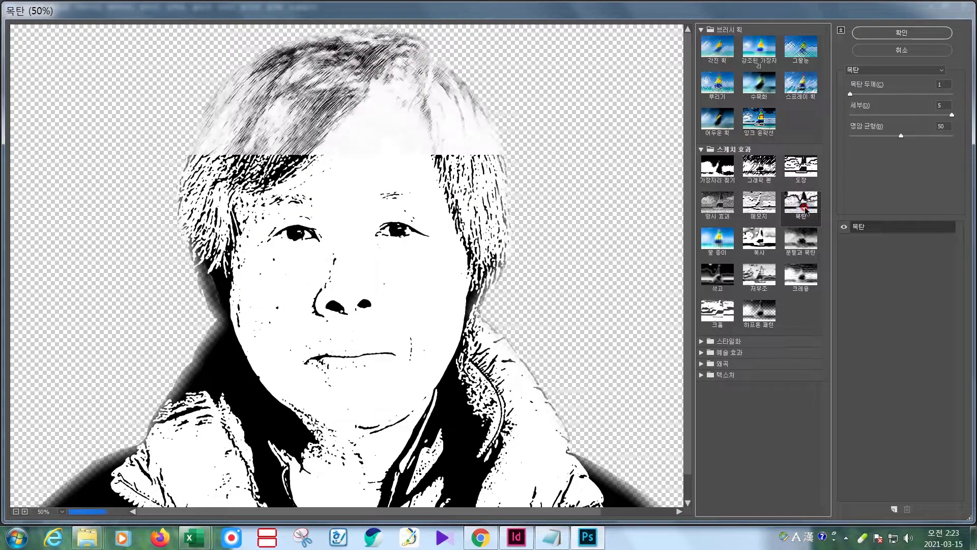
{"action": "left_click", "coordinate": [760, 207]}
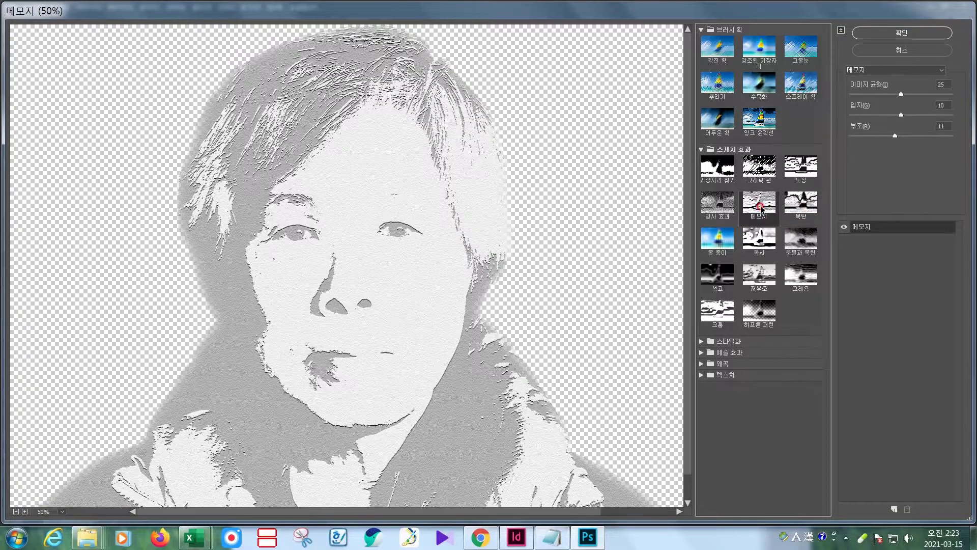
{"action": "left_click", "coordinate": [711, 209]}
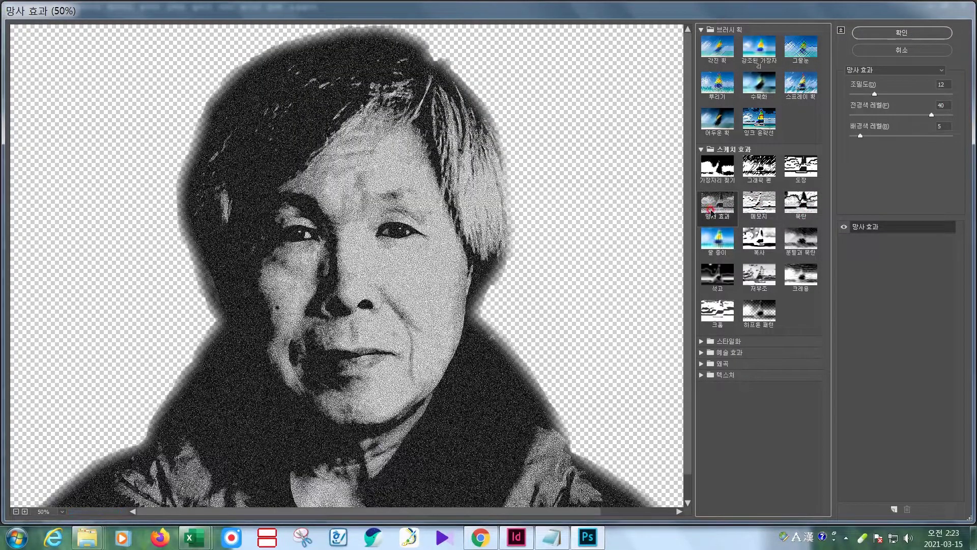
Preview the Sketch effects 물 종이, 복사, 분필과 목탄, 저부조 and 석고 on the portrait
{"action": "left_click", "coordinate": [714, 245]}
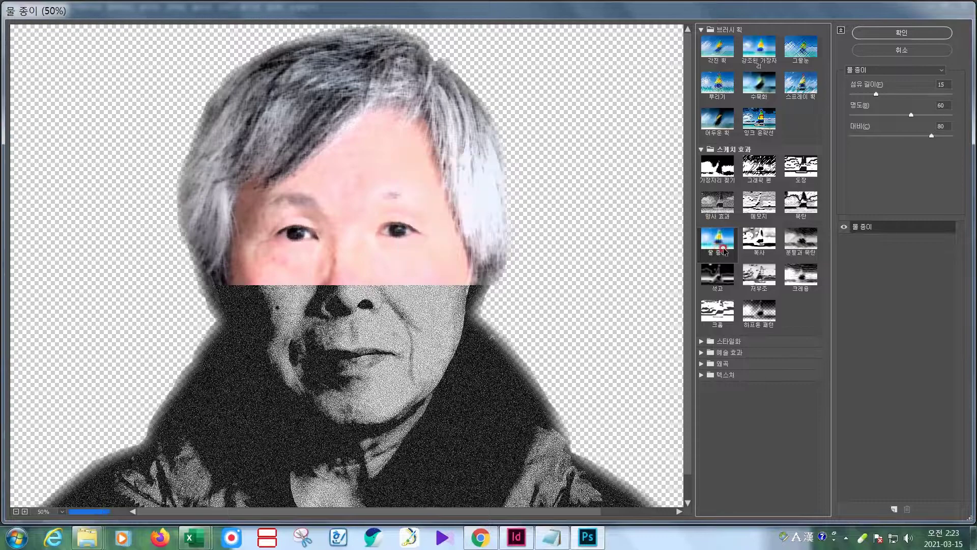
{"action": "left_click", "coordinate": [761, 244]}
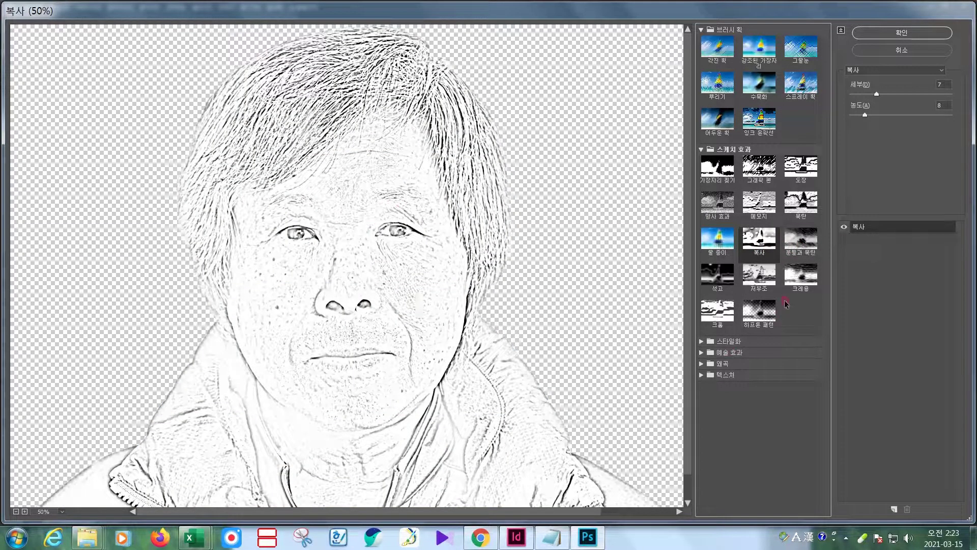
{"action": "left_click", "coordinate": [803, 254]}
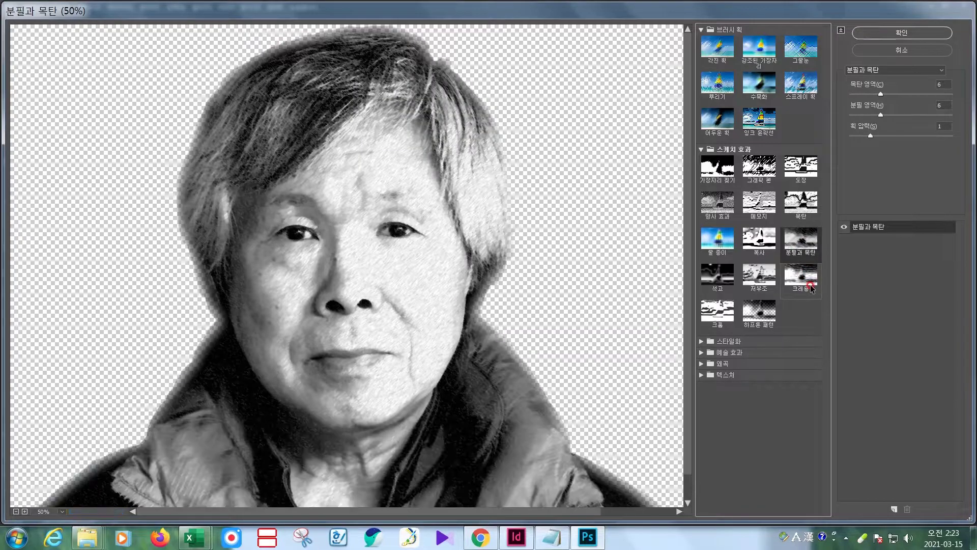
{"action": "left_click", "coordinate": [783, 289]}
{"action": "left_click", "coordinate": [759, 281]}
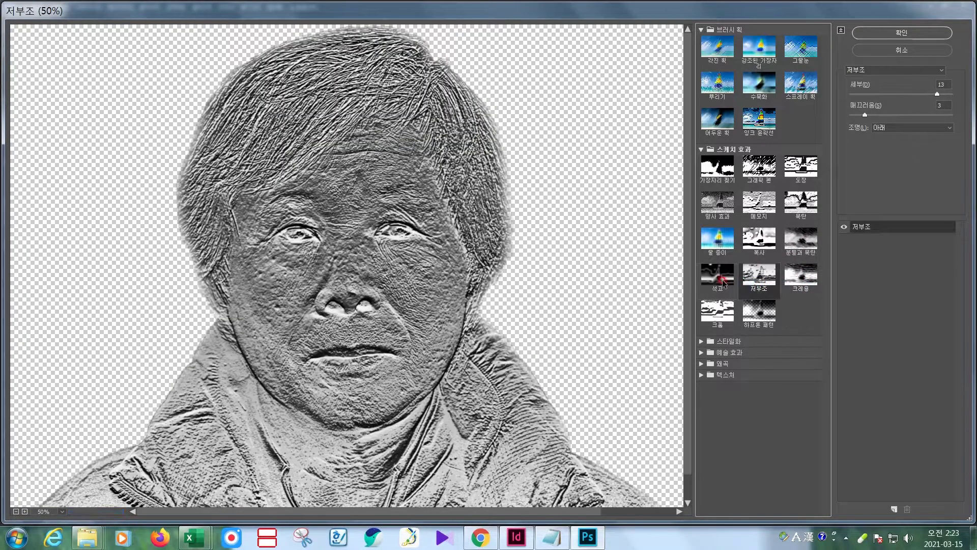
{"action": "left_click", "coordinate": [720, 280]}
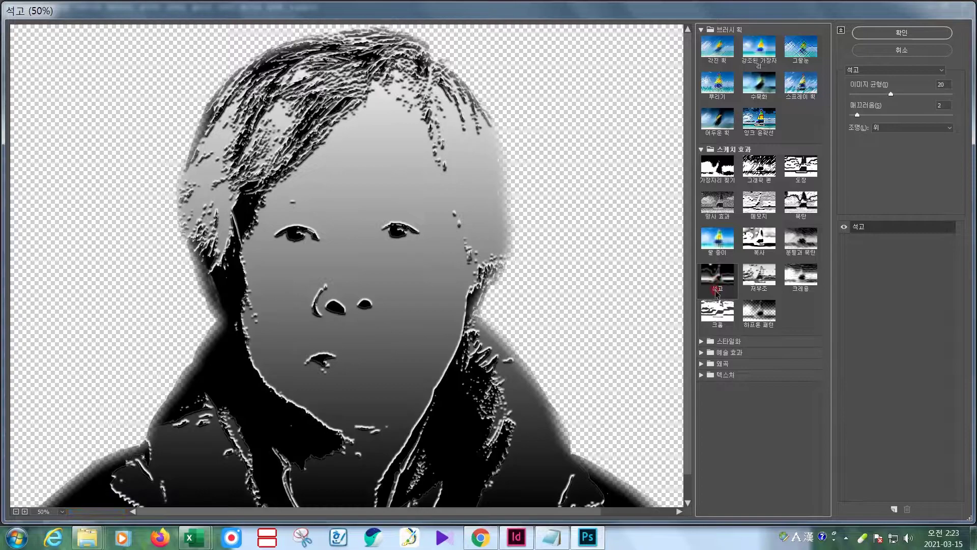
Preview the Sketch effects 크롬 and 하프톤 패턴 and the Stylize (스타일화) effect 가장자리 광선 효과 on the portrait
{"action": "left_click", "coordinate": [713, 312]}
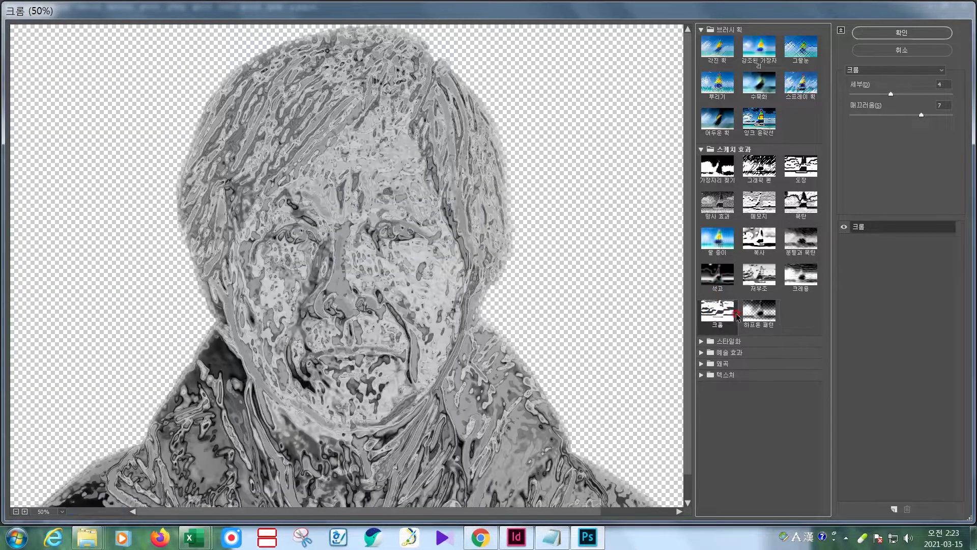
{"action": "left_click", "coordinate": [756, 314]}
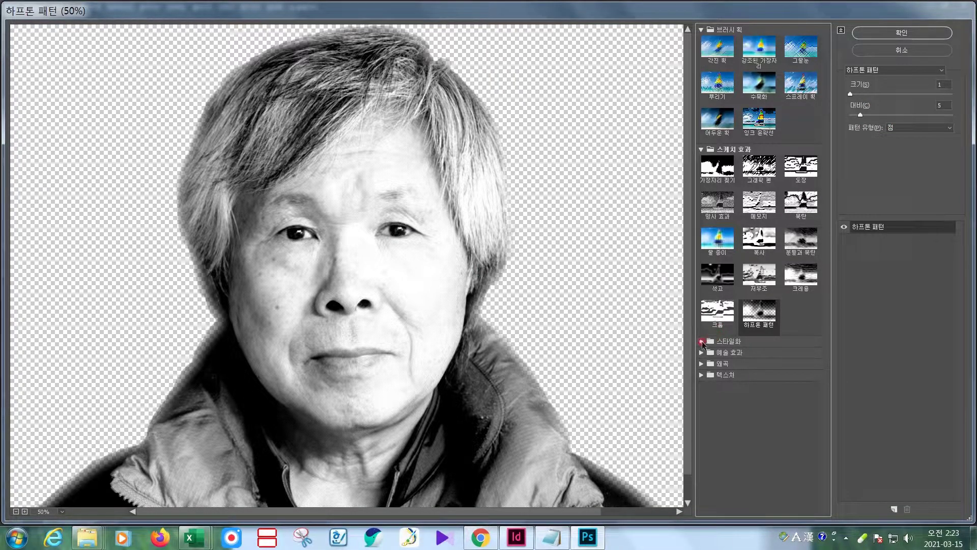
{"action": "left_click", "coordinate": [701, 341]}
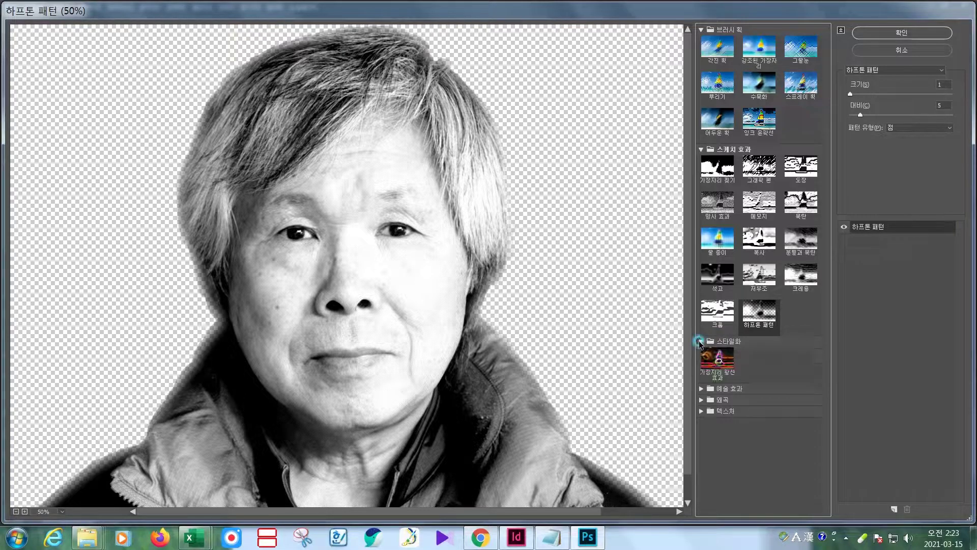
{"action": "left_click", "coordinate": [711, 364]}
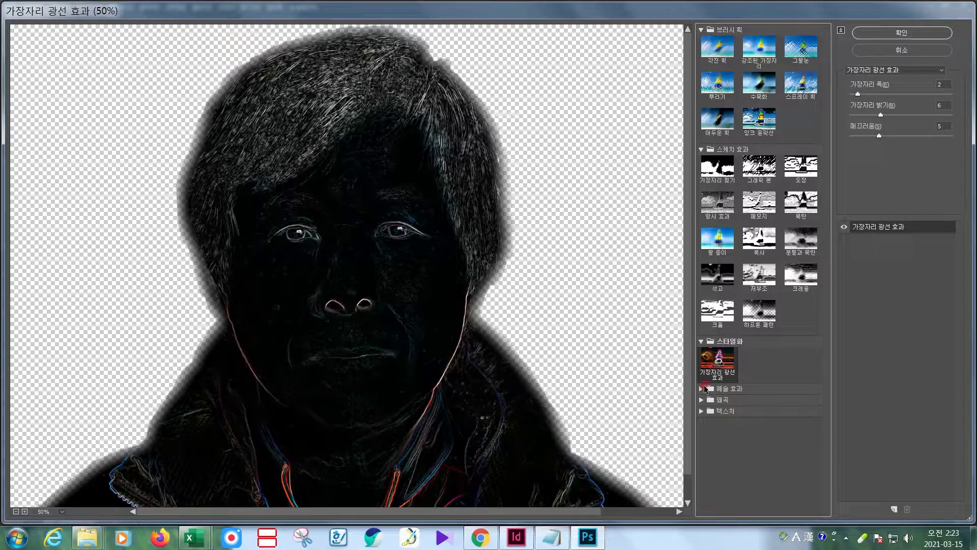
Preview the Artistic (예술 효과) effects 거친 파스텔 효과, 네온광, 드라이 브러시, 색연필, 비닐랩 and 문지르기 효과 on the portrait
{"action": "left_click", "coordinate": [701, 389]}
{"action": "left_click", "coordinate": [706, 402]}
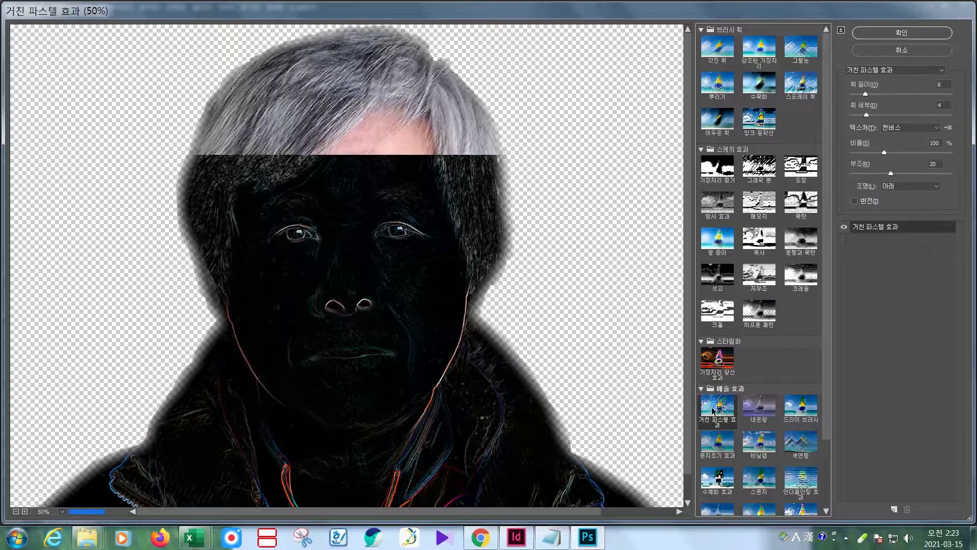
{"action": "scroll", "coordinate": [722, 402], "scroll_direction": "down", "scroll_amount": 3}
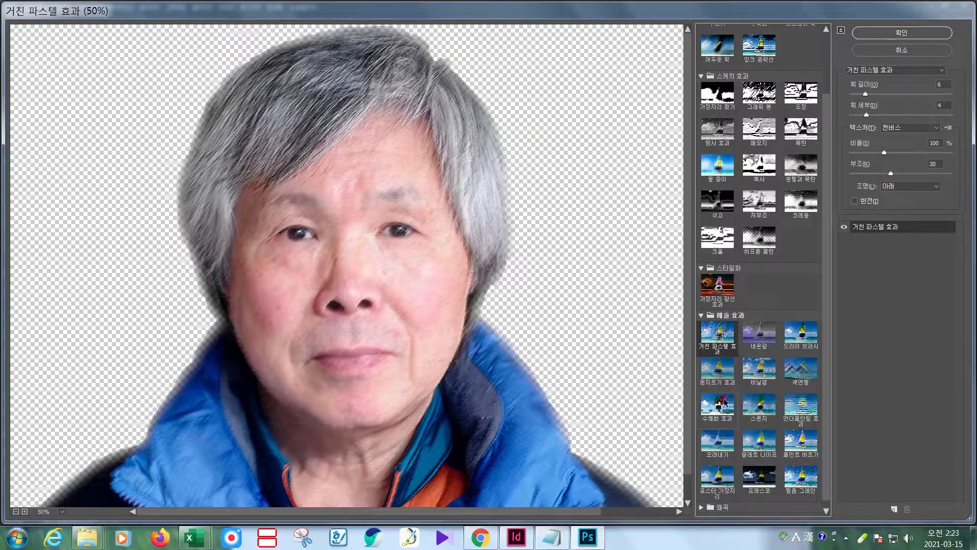
{"action": "left_click", "coordinate": [773, 333]}
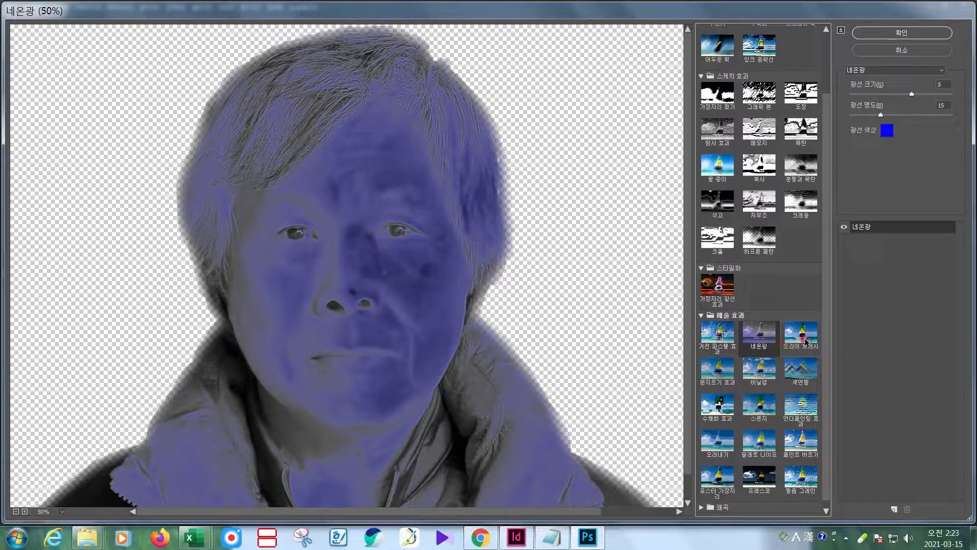
{"action": "left_click", "coordinate": [806, 341]}
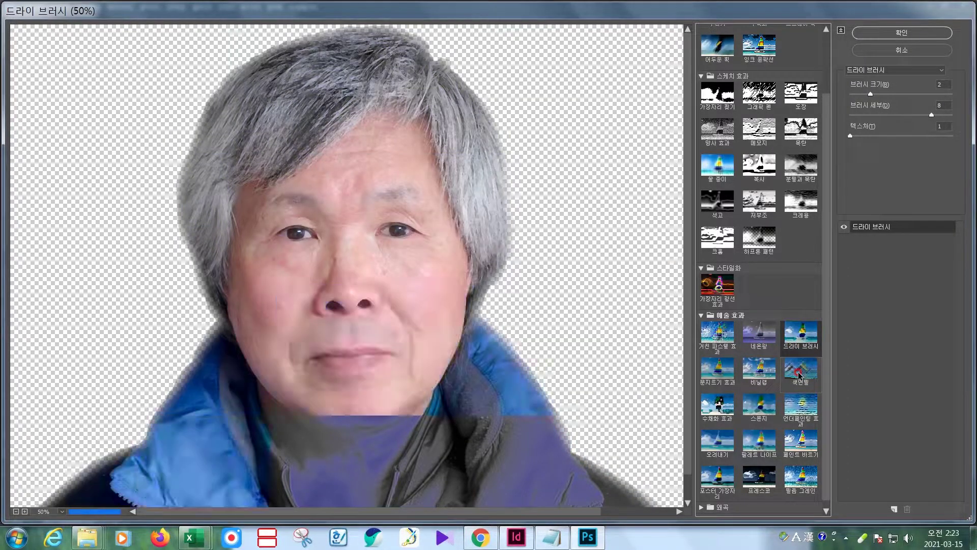
{"action": "left_click", "coordinate": [800, 375]}
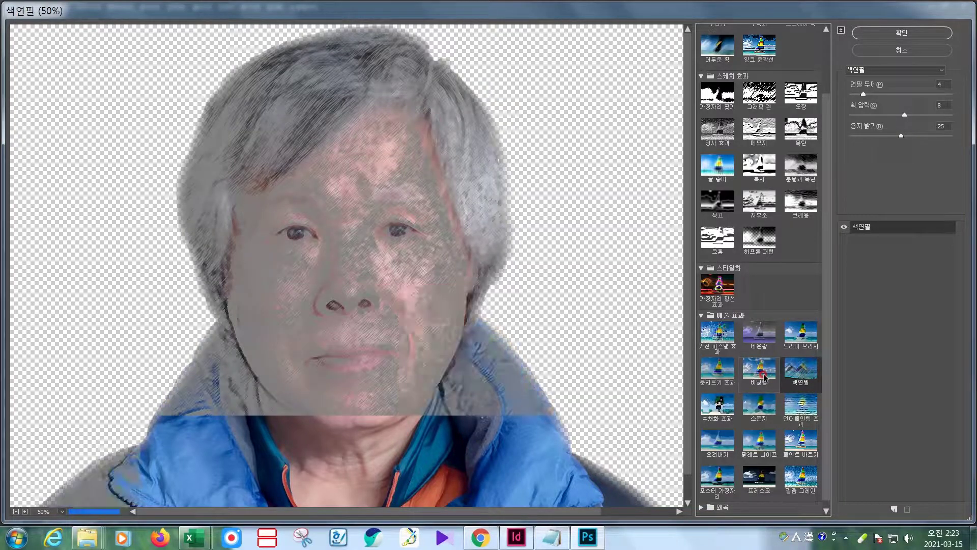
{"action": "left_click", "coordinate": [760, 378]}
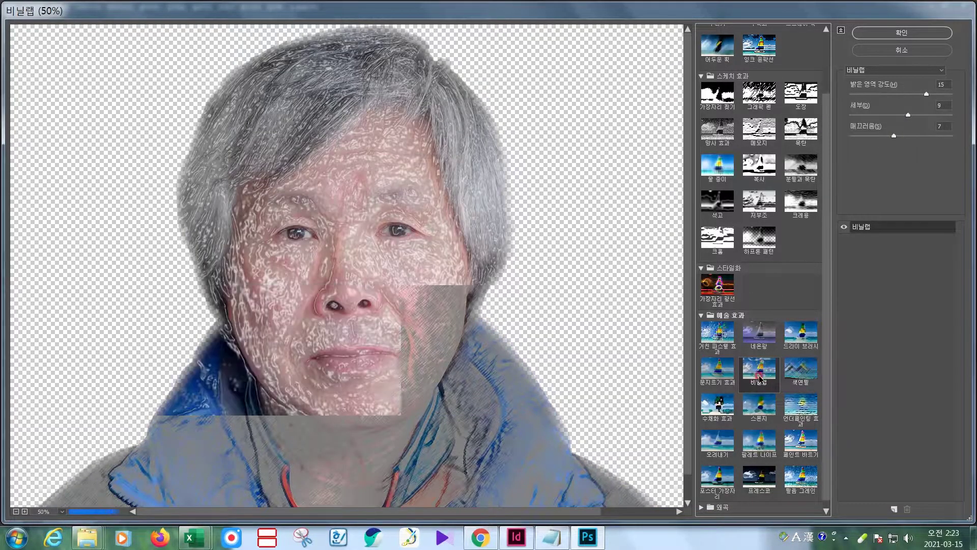
{"action": "left_click", "coordinate": [717, 369]}
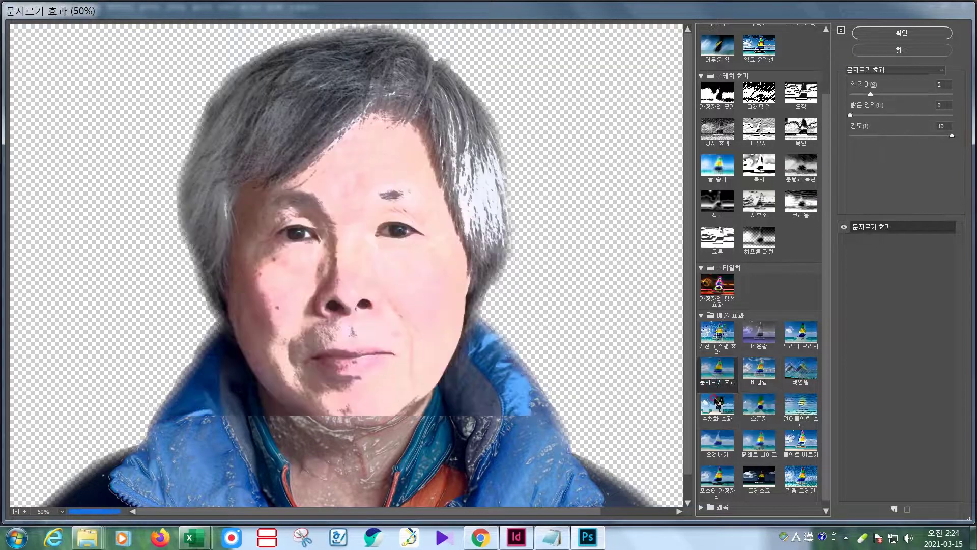
Preview the Artistic effects 스폰지, 비닐랩, 색연필, 언더페인팅 효과 and 수채화 효과 on the portrait
{"action": "scroll", "coordinate": [743, 377], "scroll_direction": "down", "scroll_amount": 1}
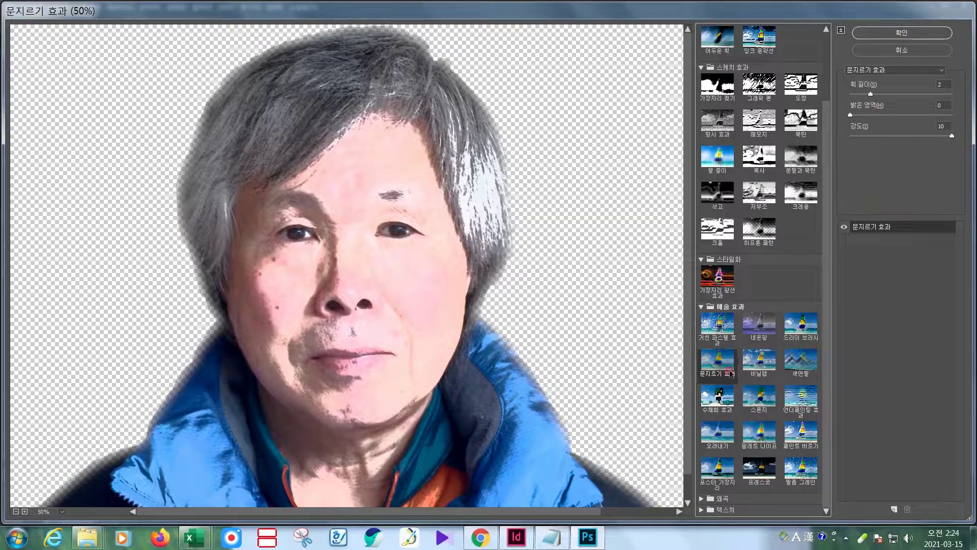
{"action": "left_click", "coordinate": [757, 400]}
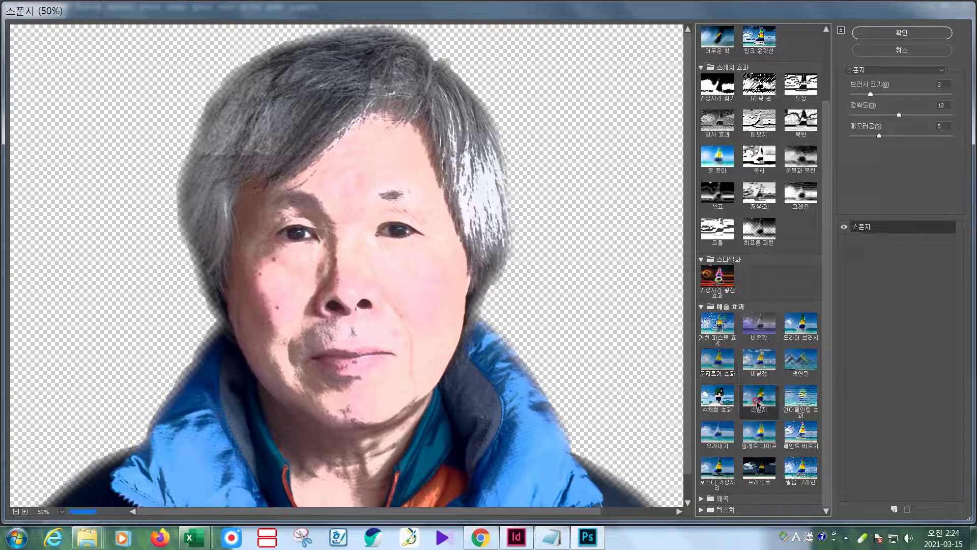
{"action": "left_click", "coordinate": [759, 364]}
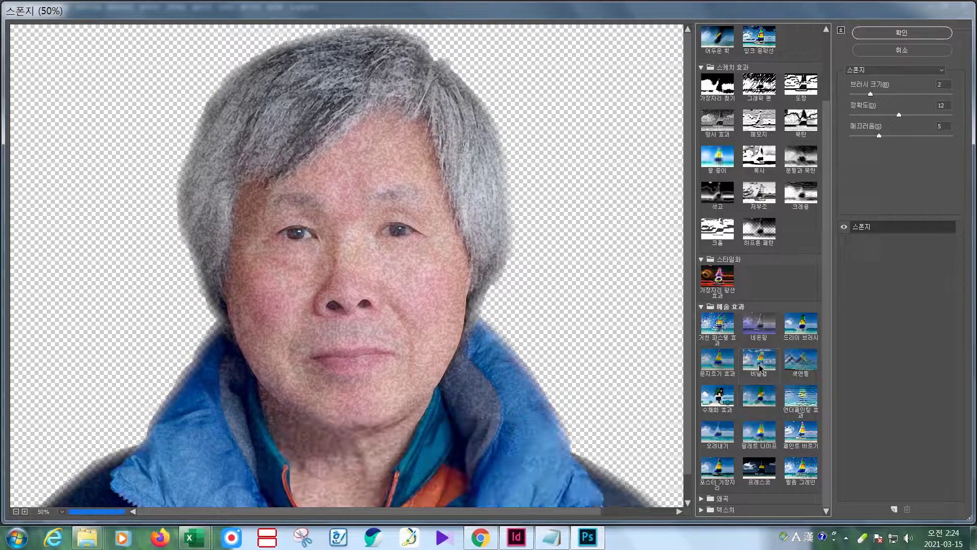
{"action": "left_click", "coordinate": [794, 371]}
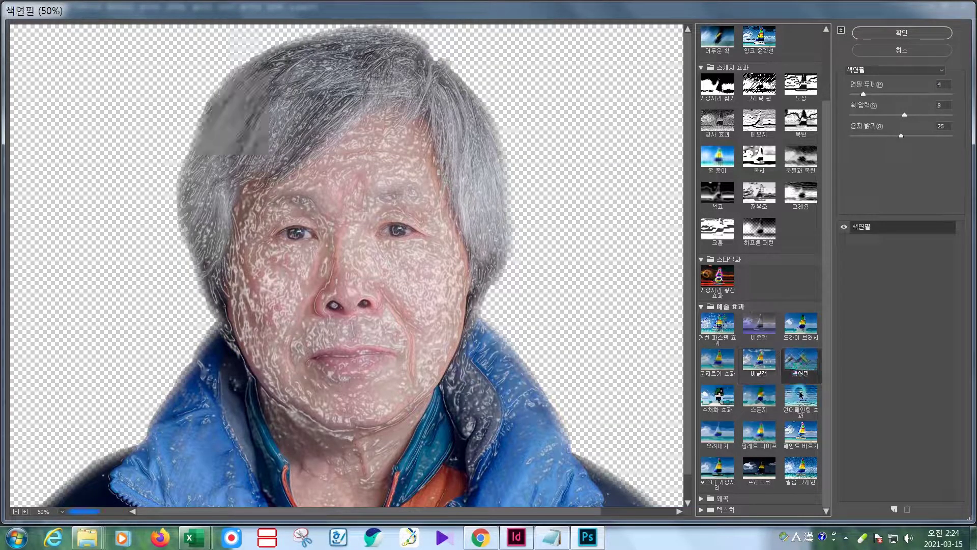
{"action": "left_click", "coordinate": [803, 402]}
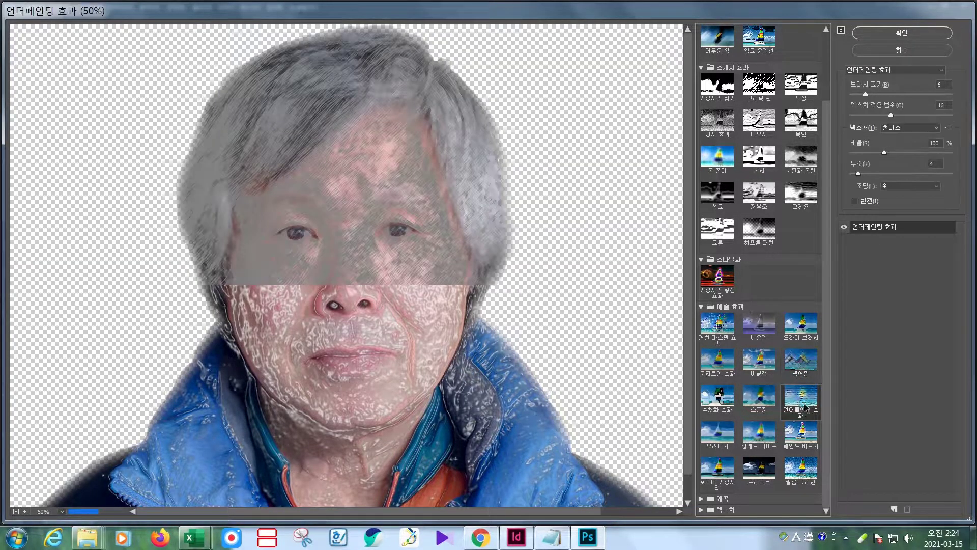
{"action": "left_click", "coordinate": [723, 405]}
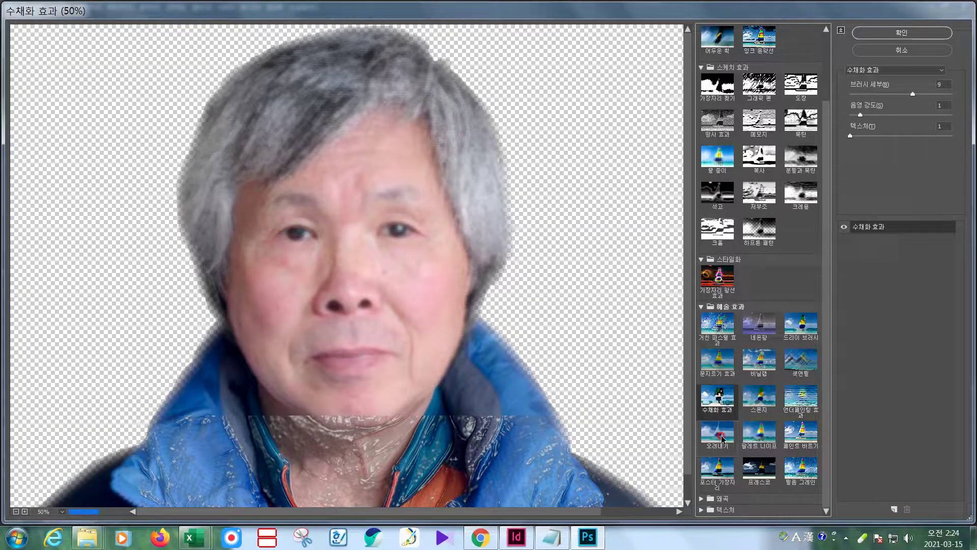
Preview the Artistic effects 오려내기, 팔레트 나이프, 페인트 바르기, 필름 그레인, 프레스코 and 포스터 가장자리 on the portrait
{"action": "left_click", "coordinate": [723, 438]}
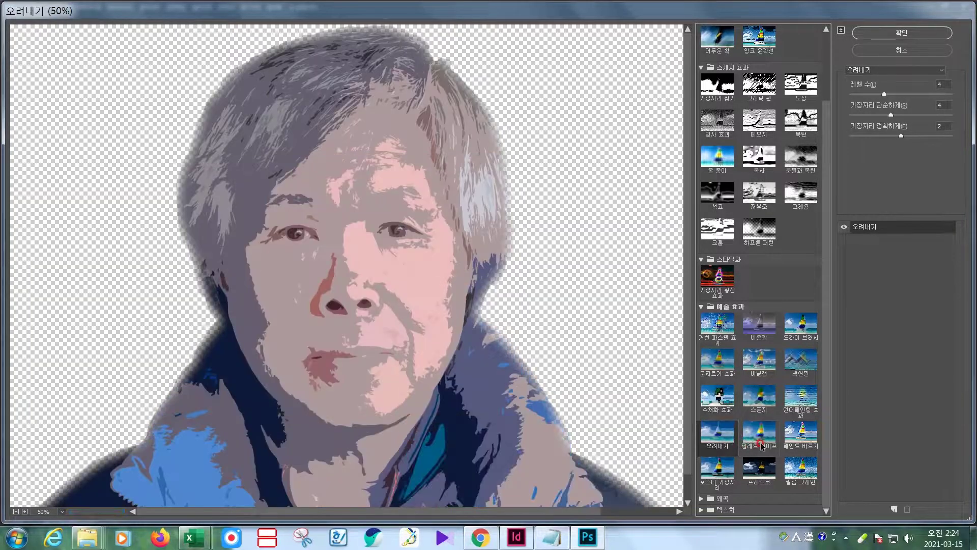
{"action": "left_click", "coordinate": [761, 441]}
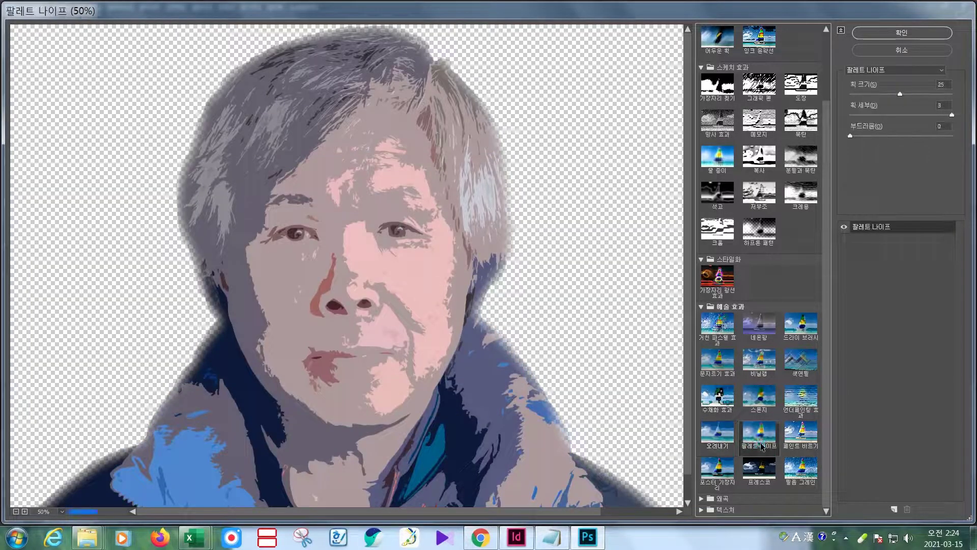
{"action": "left_click", "coordinate": [804, 441]}
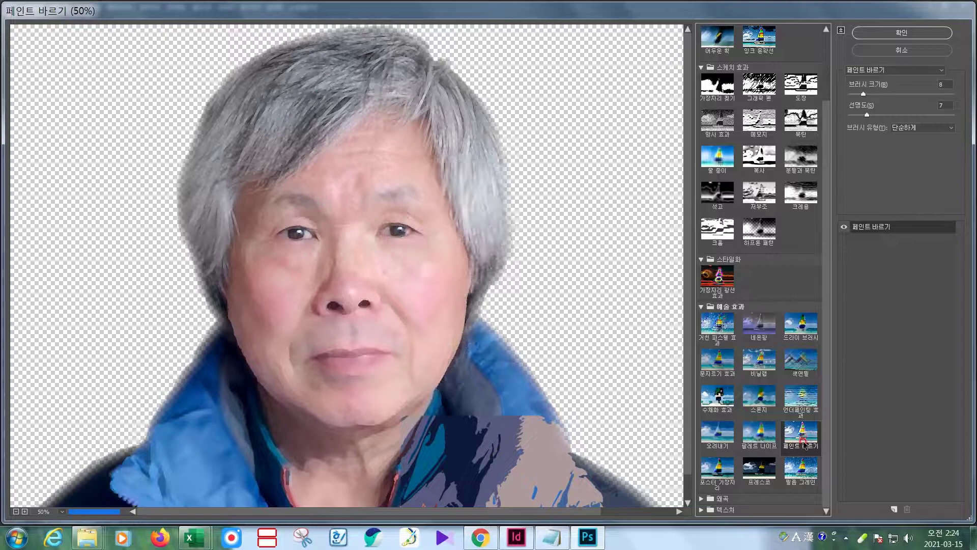
{"action": "left_click", "coordinate": [795, 472]}
{"action": "left_click", "coordinate": [763, 473]}
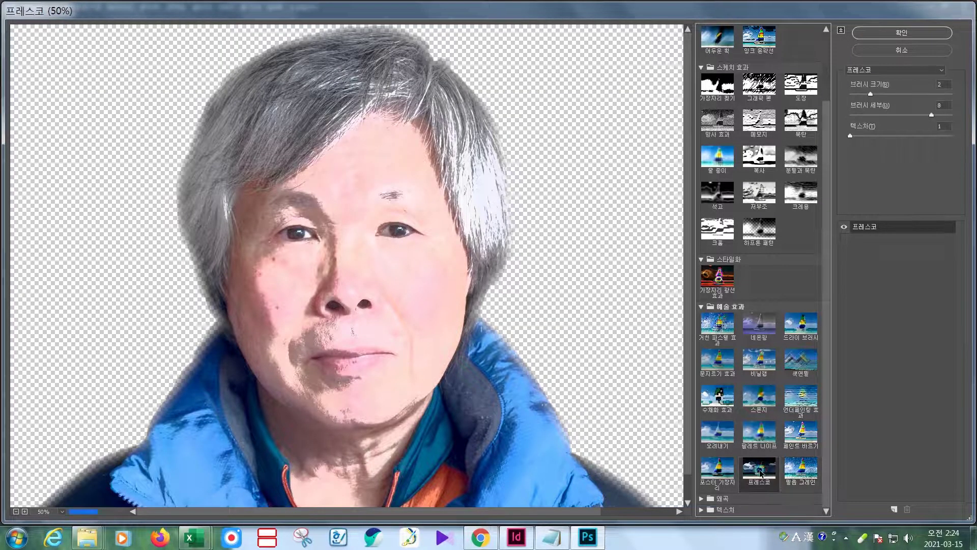
{"action": "left_click", "coordinate": [721, 473]}
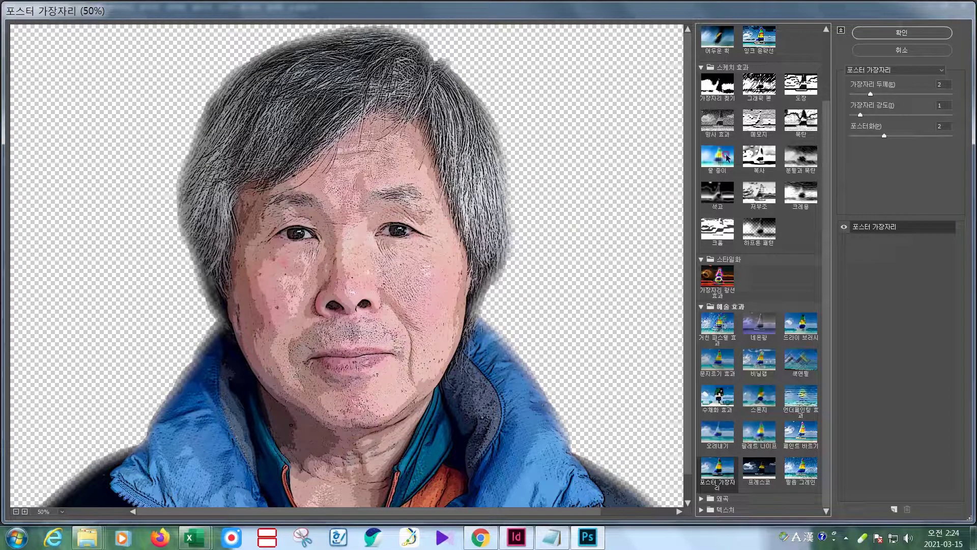
Preview the Distort (왜곡) effects 광선 확산, 바다 물결 and 유리 on the portrait
{"action": "left_click", "coordinate": [701, 500]}
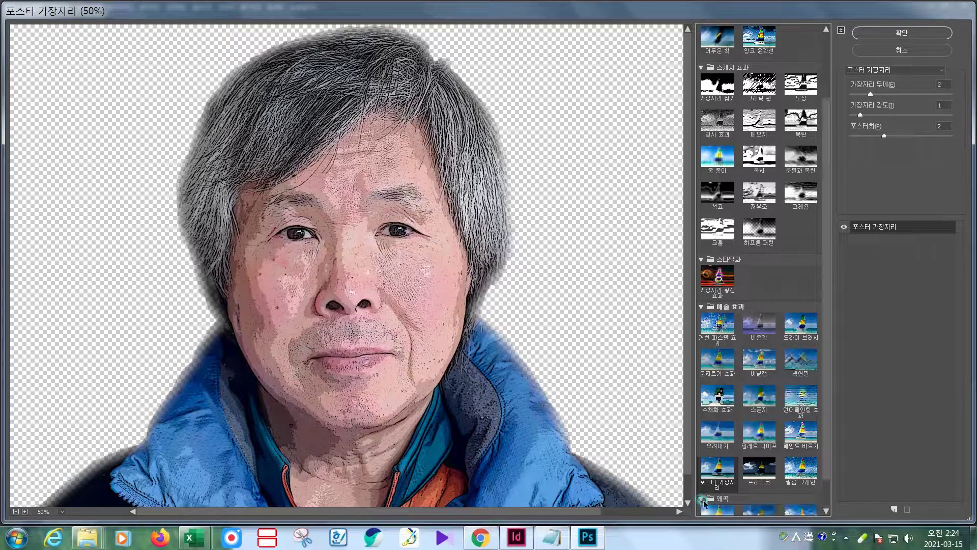
{"action": "scroll", "coordinate": [760, 472], "scroll_direction": "down", "scroll_amount": 1}
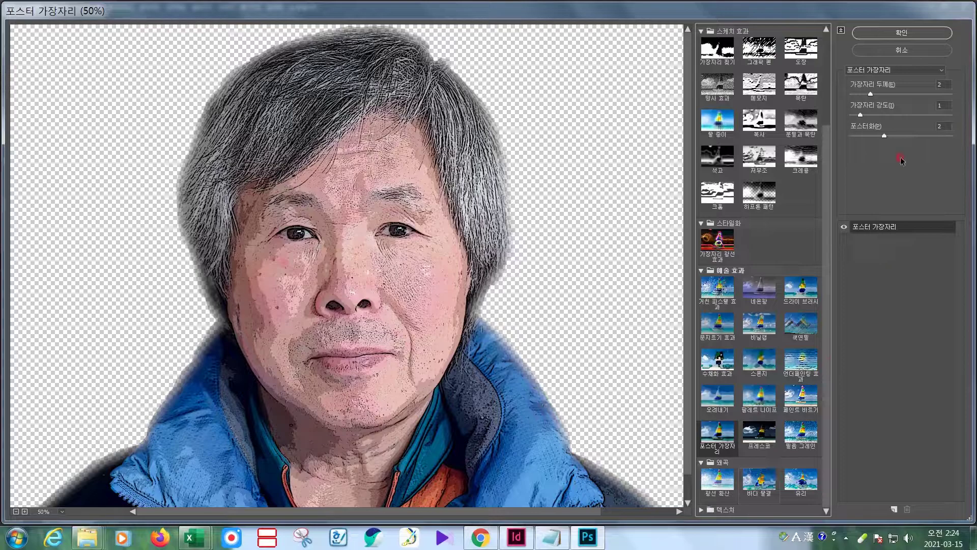
{"action": "left_click", "coordinate": [715, 481]}
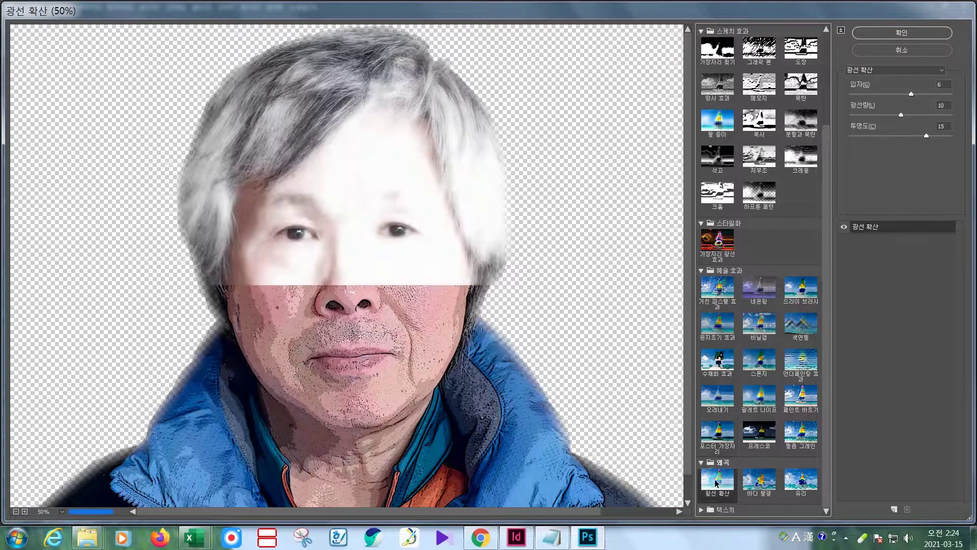
{"action": "left_click", "coordinate": [761, 483]}
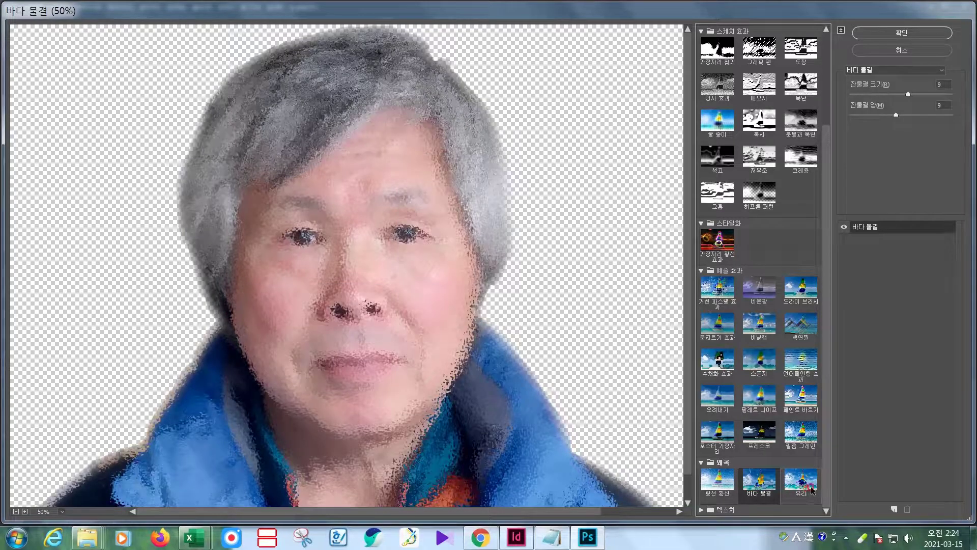
{"action": "left_click", "coordinate": [811, 488]}
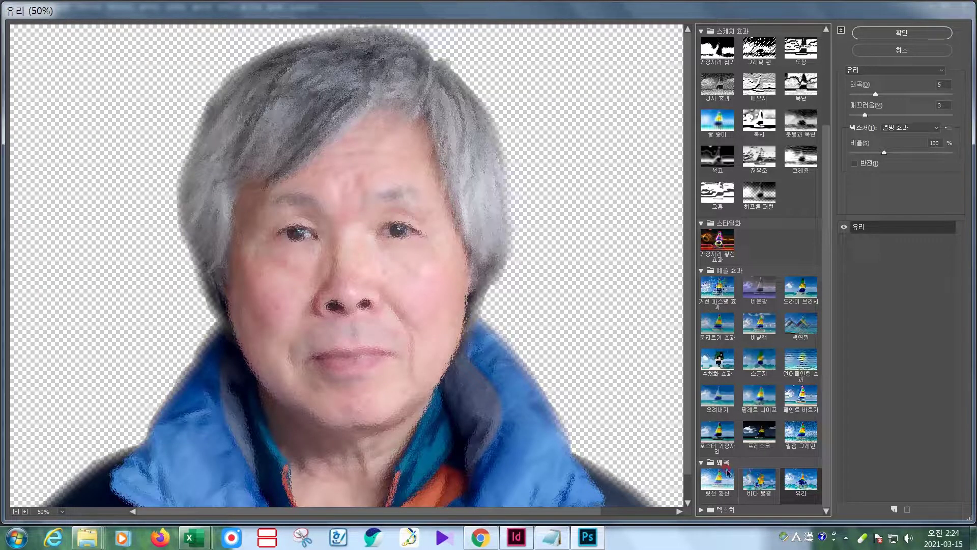
Preview the Texture (텍스처) effects 균열, 그레인, 모자이크 타일, 이어붙이기, 채색 유리 and 텍스처화 on the portrait
{"action": "left_click", "coordinate": [702, 508]}
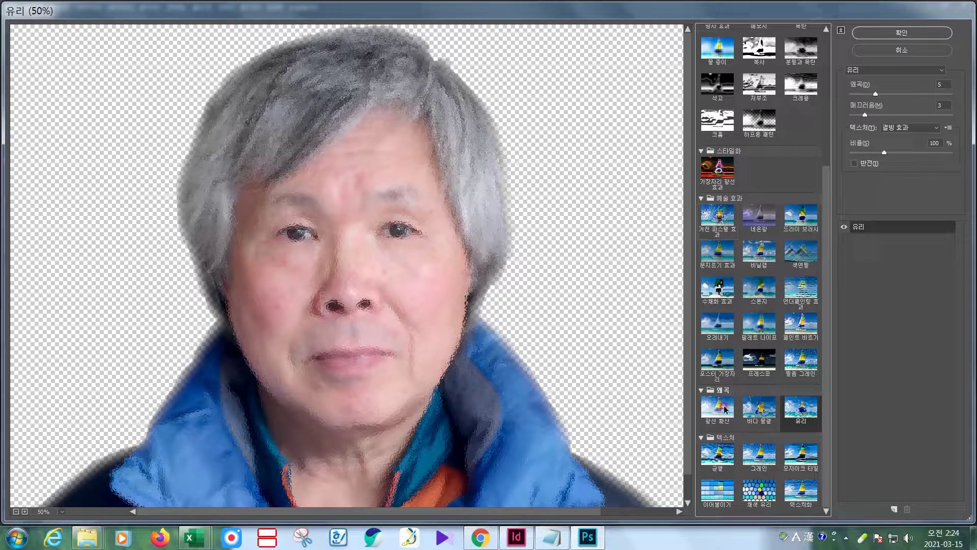
{"action": "left_click", "coordinate": [722, 452]}
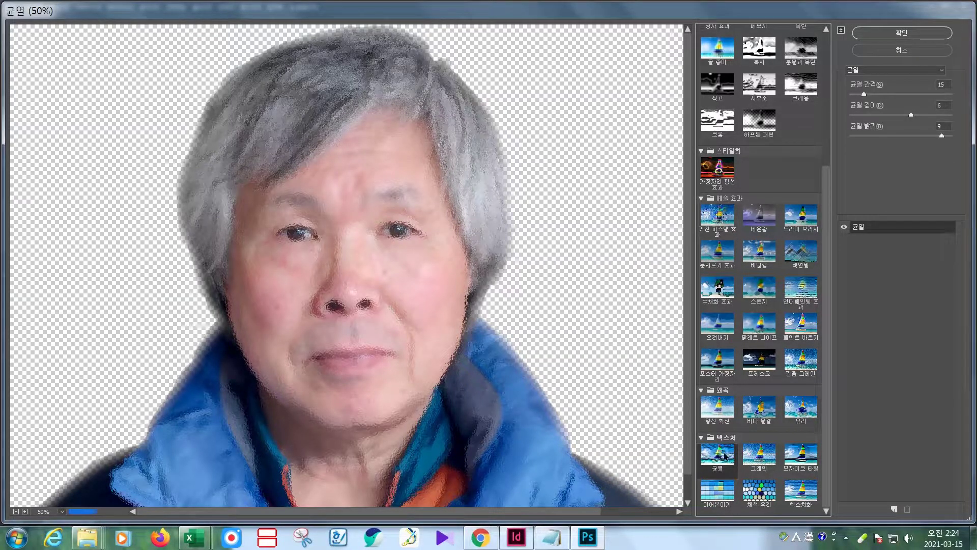
{"action": "left_click", "coordinate": [758, 454]}
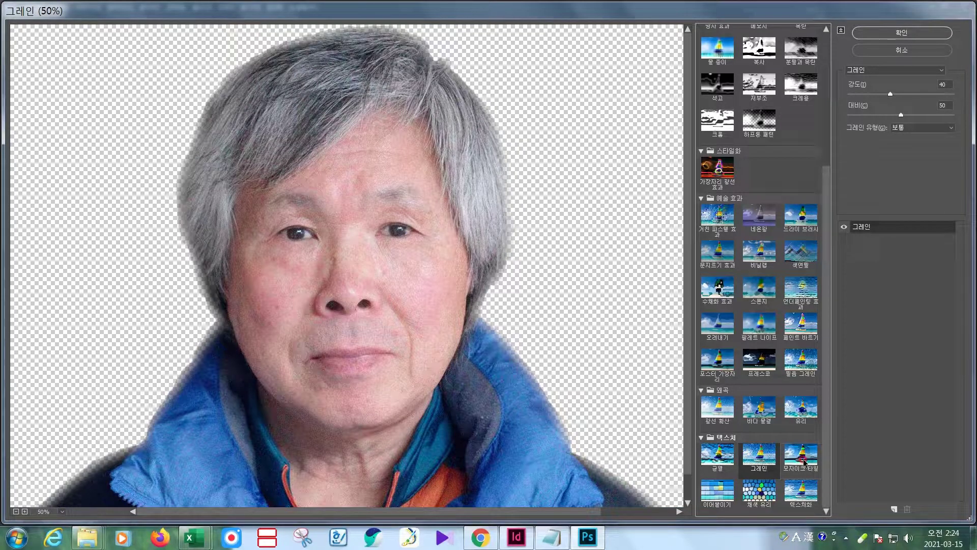
{"action": "left_click", "coordinate": [804, 461]}
{"action": "left_click", "coordinate": [723, 501]}
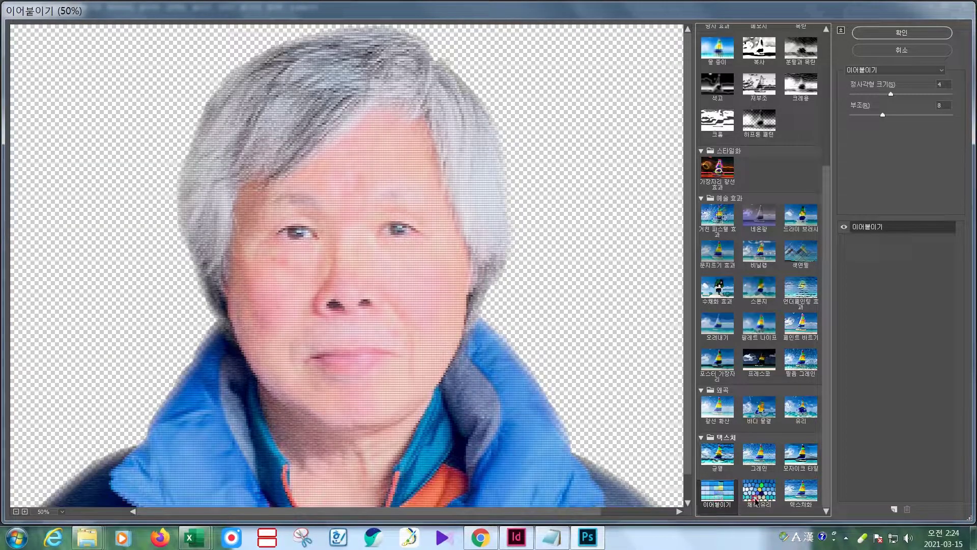
{"action": "left_click", "coordinate": [767, 498]}
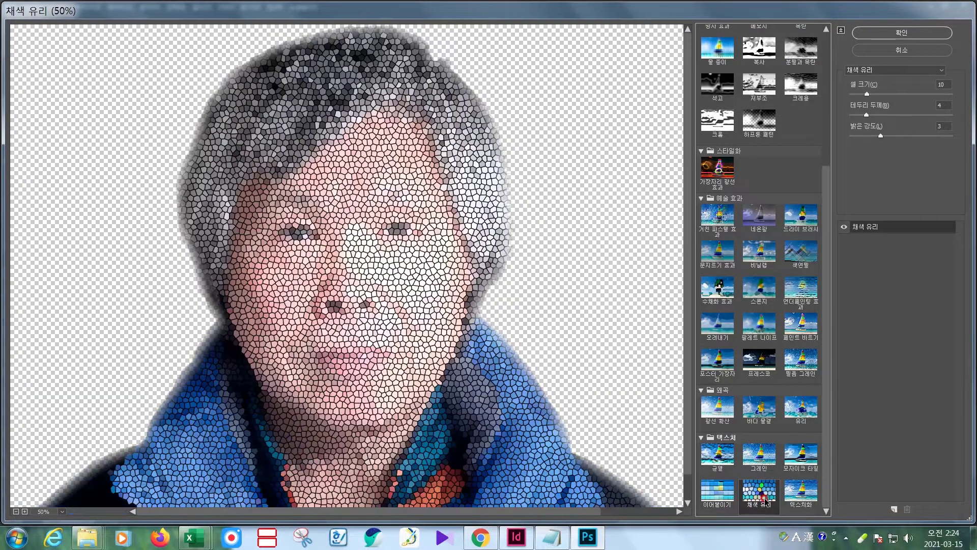
{"action": "left_click", "coordinate": [793, 489]}
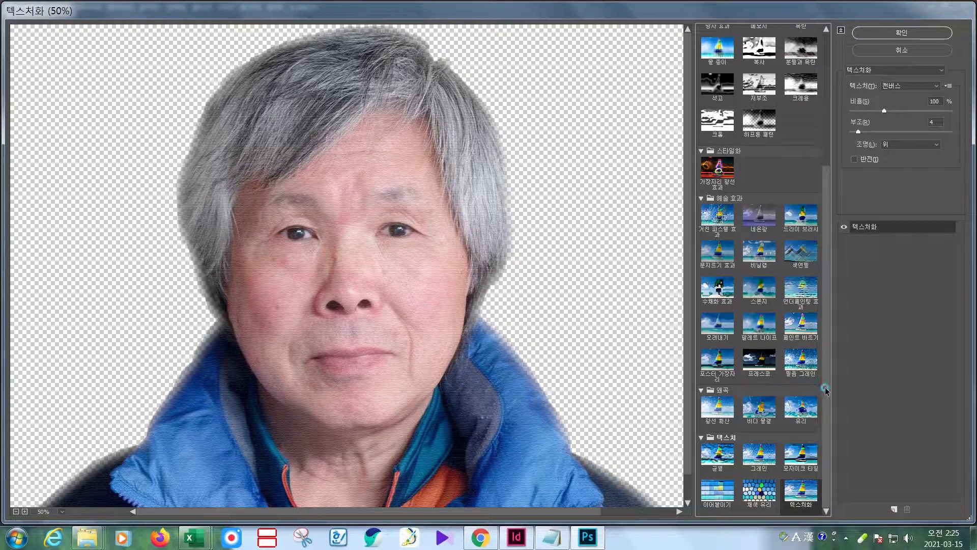
{"action": "left_click_drag", "start_coordinate": [826, 413], "coordinate": [824, 237]}
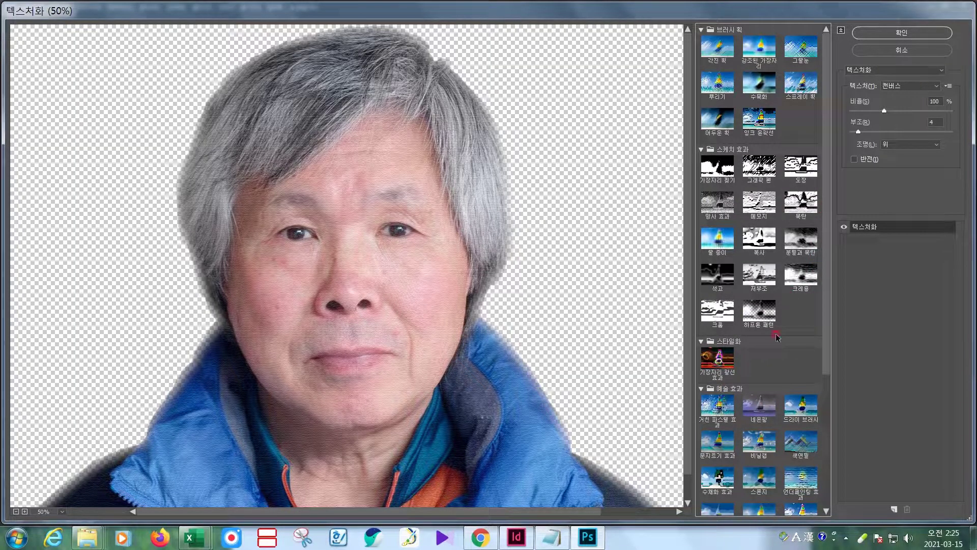
{"action": "scroll", "coordinate": [745, 458], "scroll_direction": "down", "scroll_amount": 3}
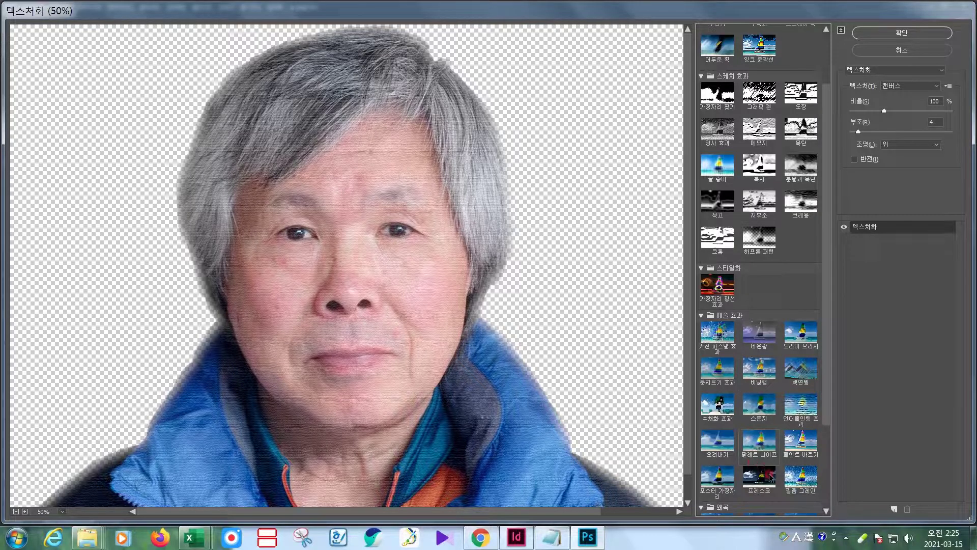
Apply the Texture (텍스처) effect 채색 유리 to the portrait layer
{"action": "scroll", "coordinate": [756, 440], "scroll_direction": "down", "scroll_amount": 5}
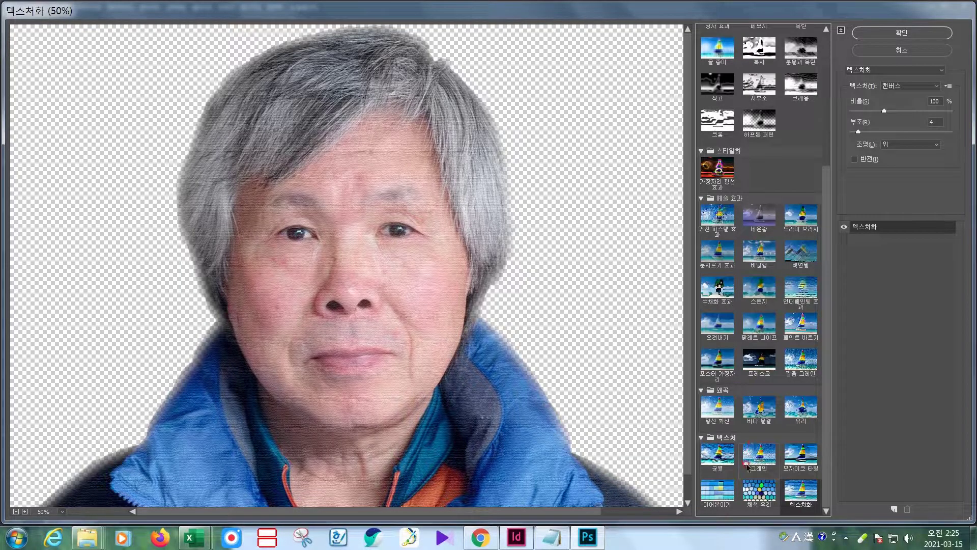
{"action": "left_click", "coordinate": [758, 494]}
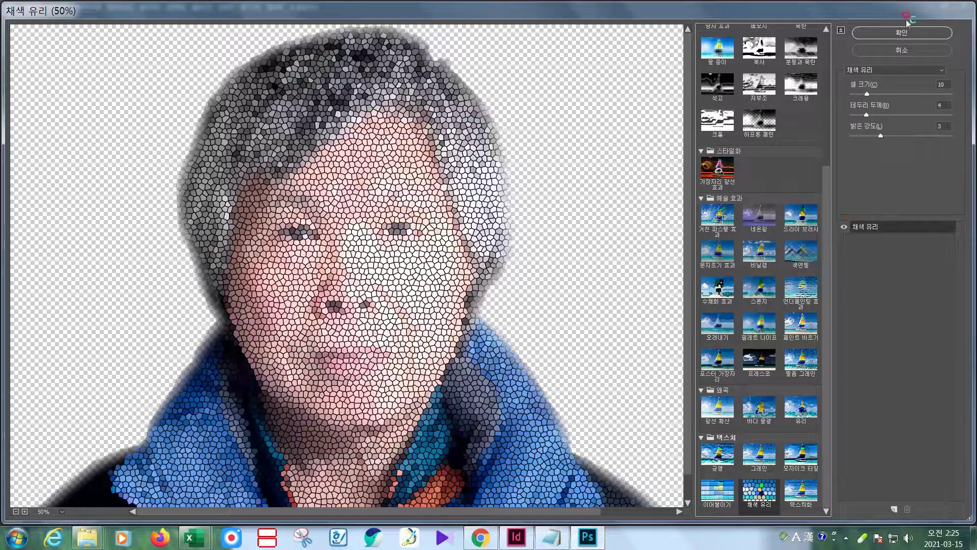
{"action": "left_click", "coordinate": [903, 32]}
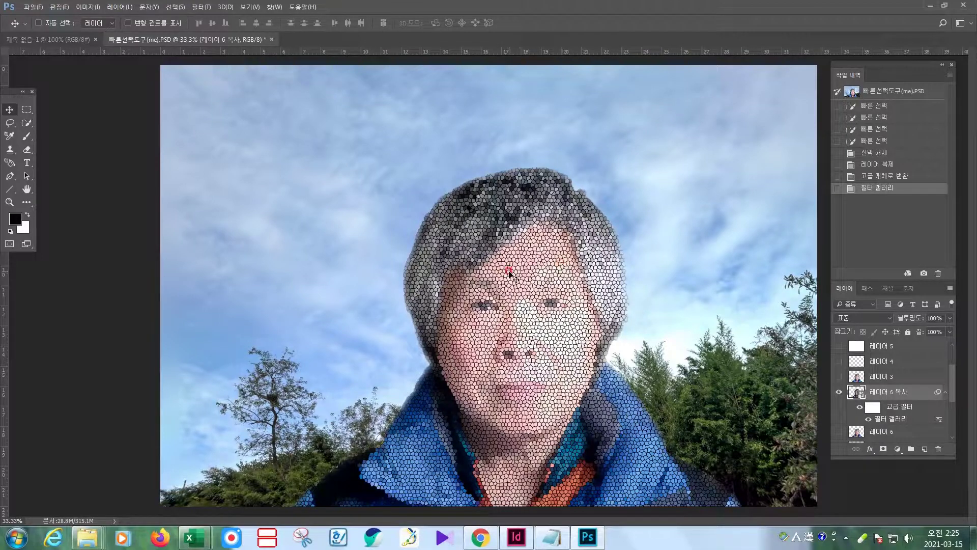
{"action": "left_click", "coordinate": [199, 7]}
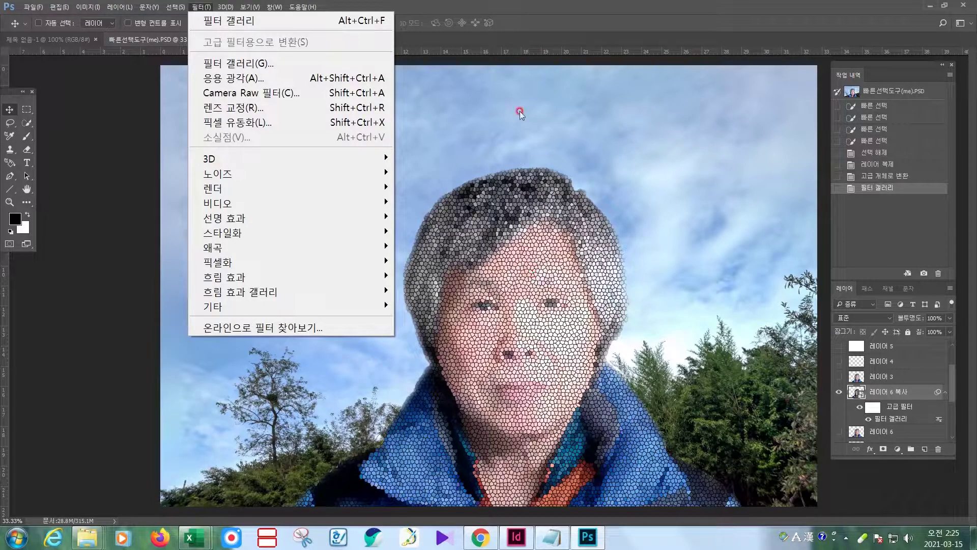
{"action": "left_click", "coordinate": [545, 25]}
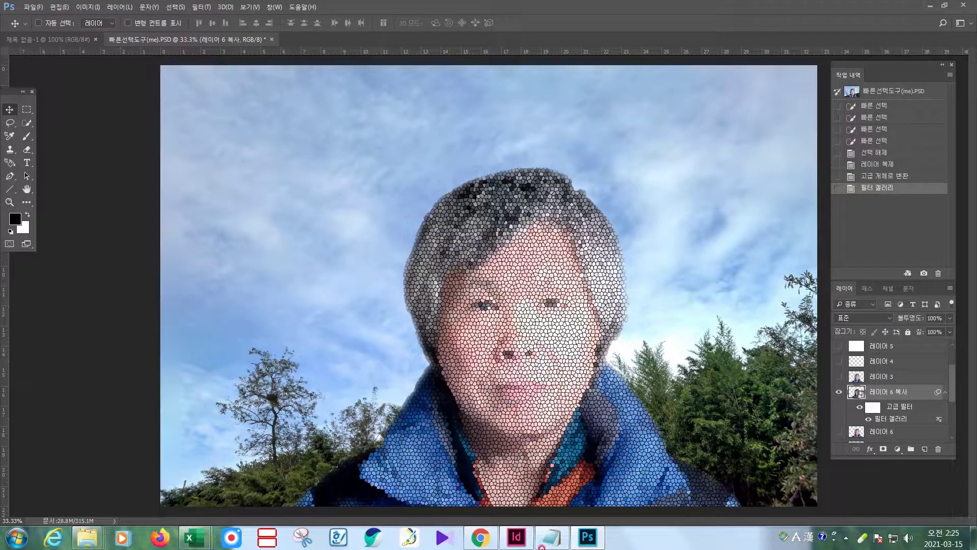
Switch to Chrome and open the publisher's website 가나출판사.kr in a new browser window
{"action": "left_click", "coordinate": [481, 538]}
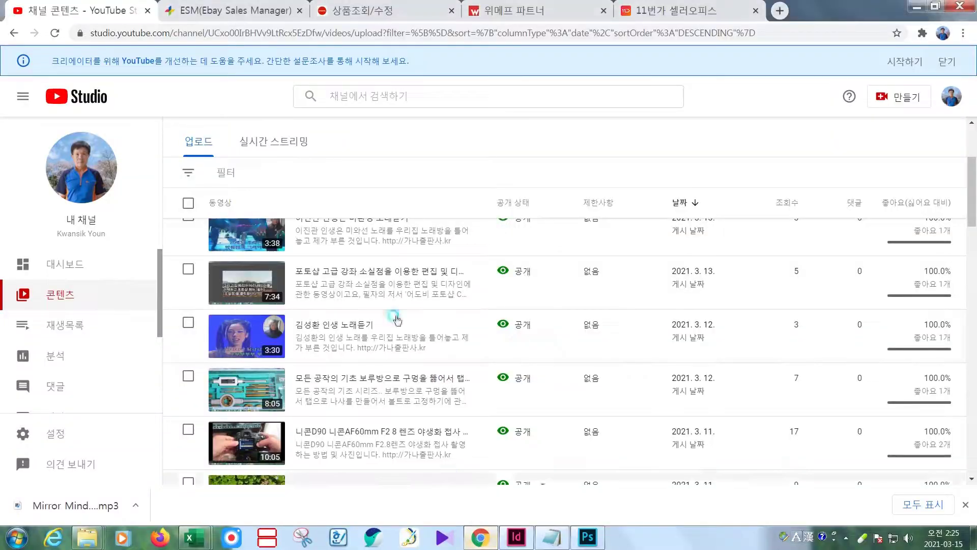
{"action": "left_click", "coordinate": [218, 35]}
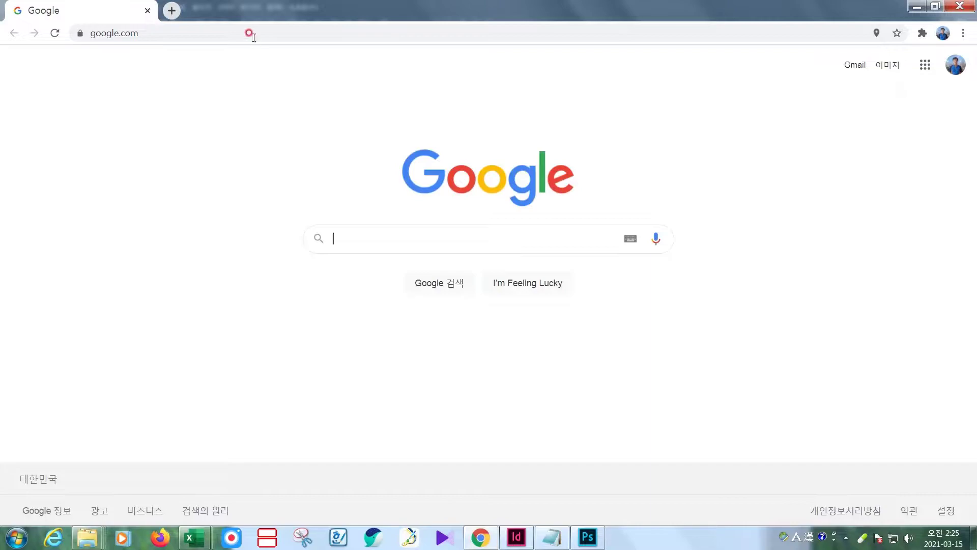
{"action": "left_click", "coordinate": [254, 33]}
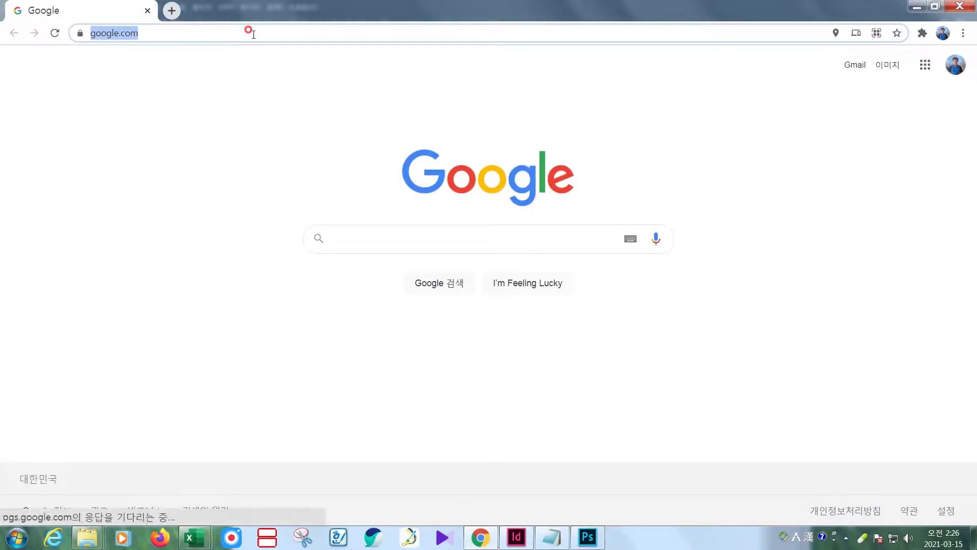
{"action": "type", "text": "가나출판사."}
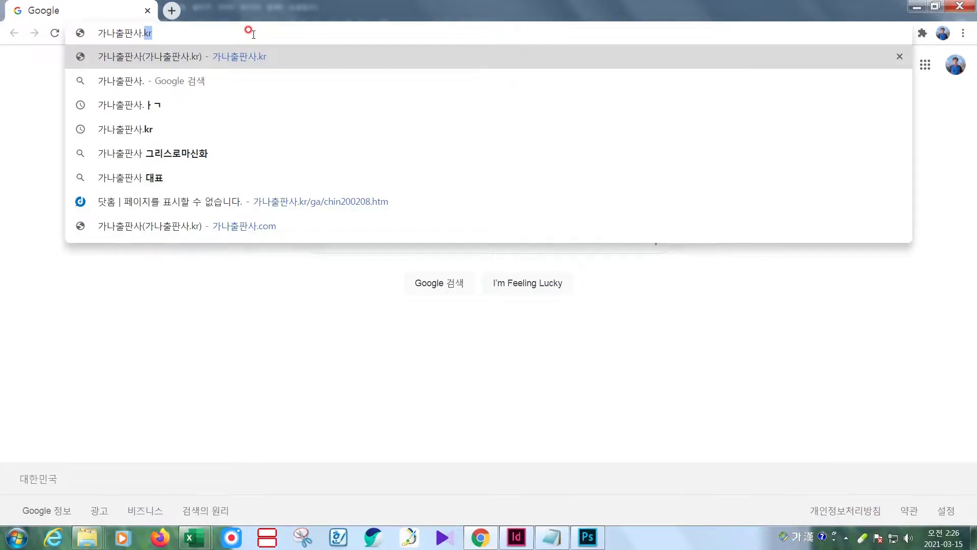
{"action": "key", "text": "Return"}
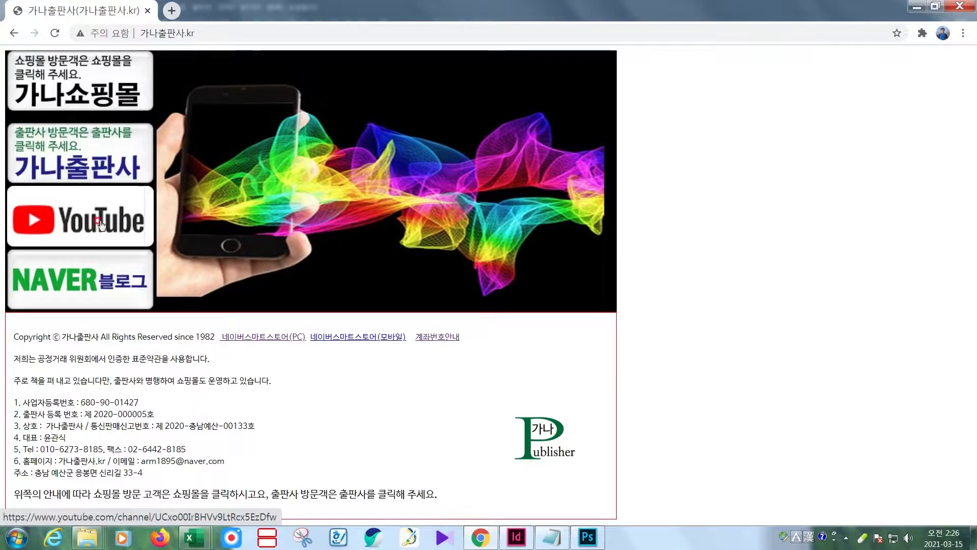
Open the publisher's YouTube channel from the site and view its uploaded videos (콘텐츠) in YouTube Studio
{"action": "left_click", "coordinate": [100, 224]}
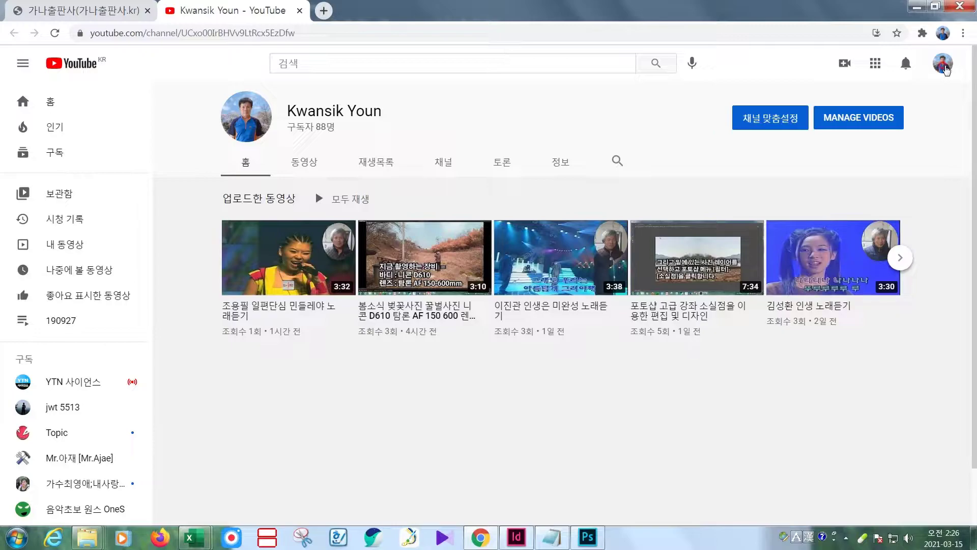
{"action": "left_click", "coordinate": [943, 65]}
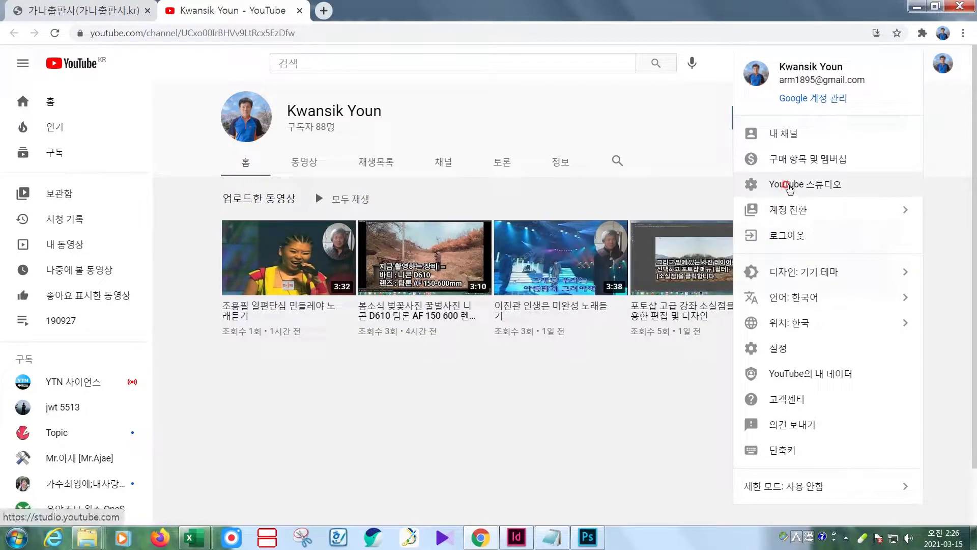
{"action": "left_click", "coordinate": [788, 185]}
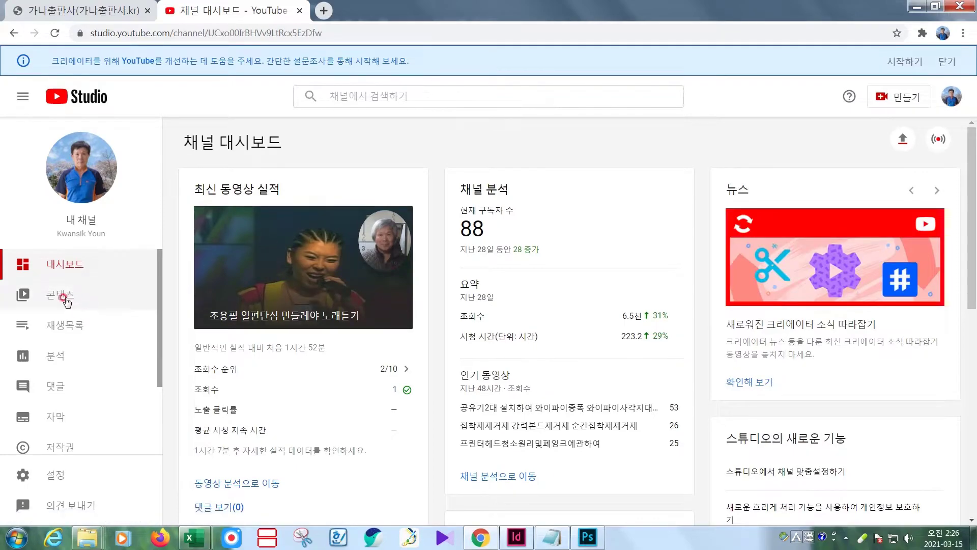
{"action": "left_click", "coordinate": [63, 296]}
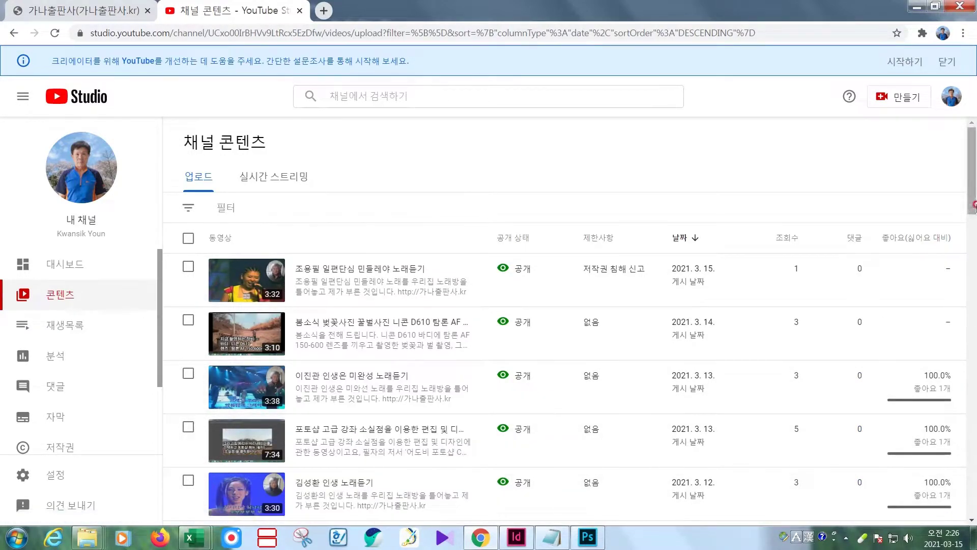
{"action": "scroll", "coordinate": [973, 220], "scroll_direction": "down", "scroll_amount": 1}
{"action": "mouse_move", "coordinate": [973, 220]}
{"action": "left_mouse_down"}
{"action": "mouse_move", "coordinate": [974, 311]}
{"action": "mouse_move", "coordinate": [973, 204]}
{"action": "left_mouse_up"}
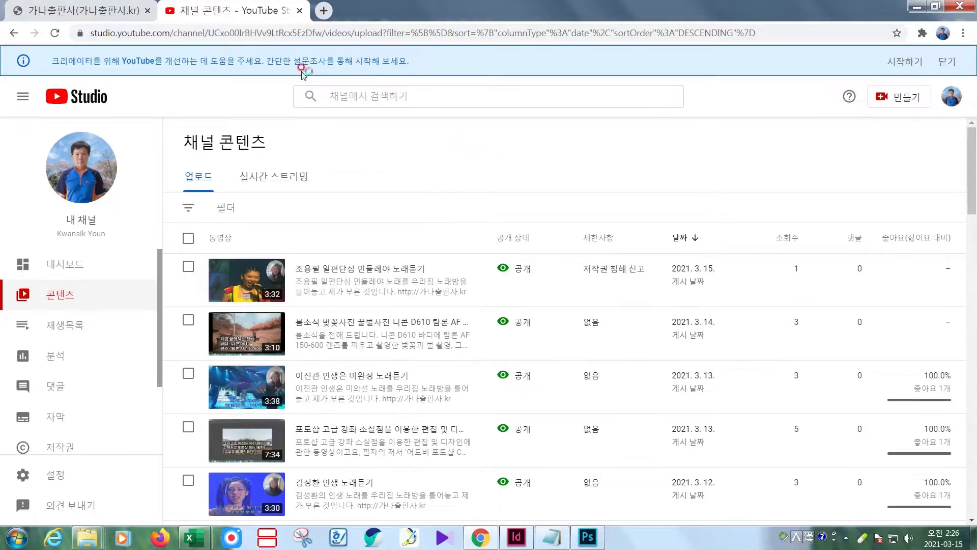
Return to the publisher's site, view the 가나출판사 new book list and open the product page of 컴퓨터조립 및 업그레이드
{"action": "left_click", "coordinate": [79, 16]}
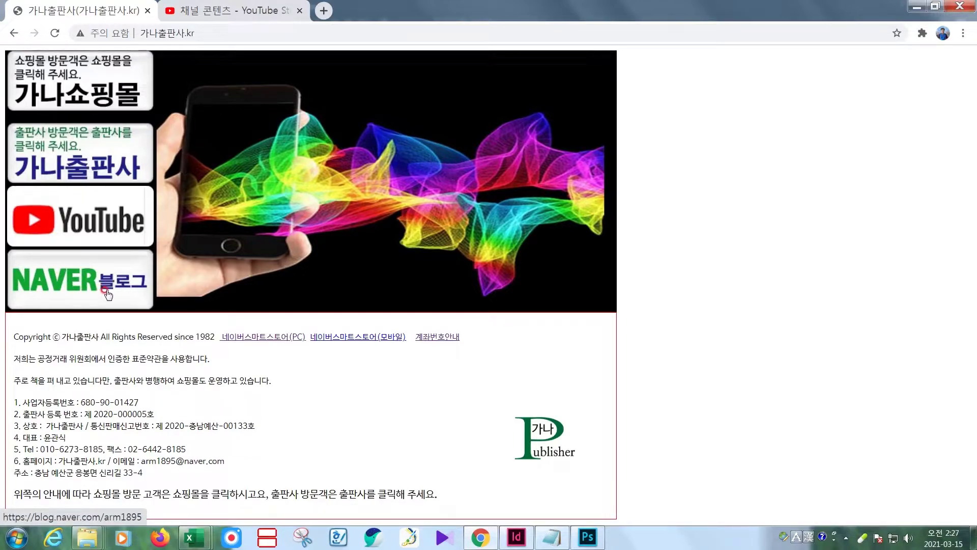
{"action": "left_click", "coordinate": [83, 167]}
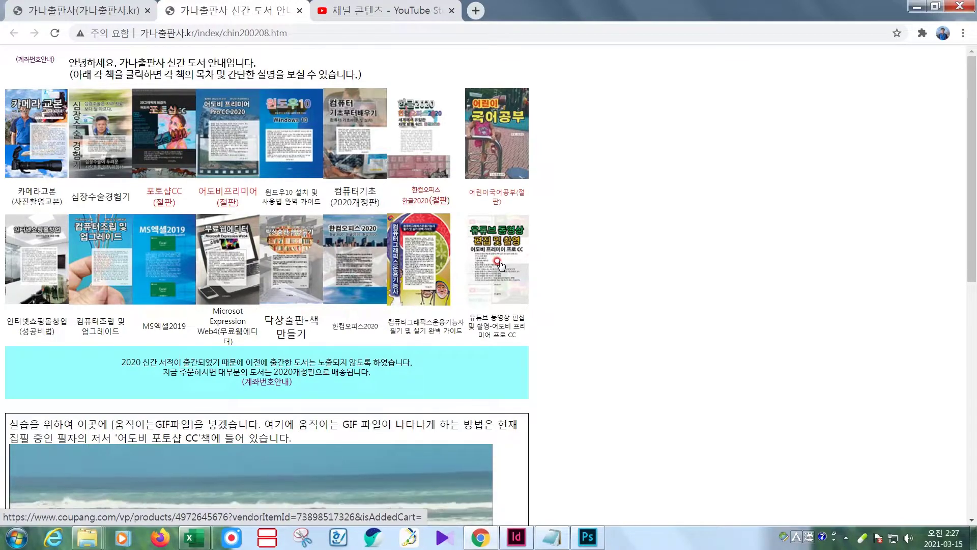
{"action": "left_click", "coordinate": [106, 260]}
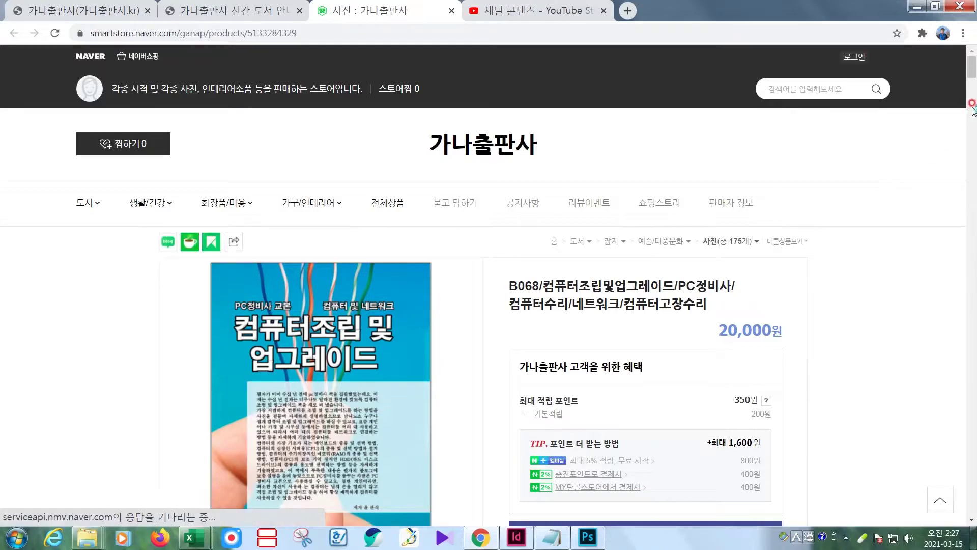
Examine the cover, table of contents (목차) and author profile on the 컴퓨터조립 및 업그레이드 product page
{"action": "left_click_drag", "start_coordinate": [971, 84], "coordinate": [971, 231]}
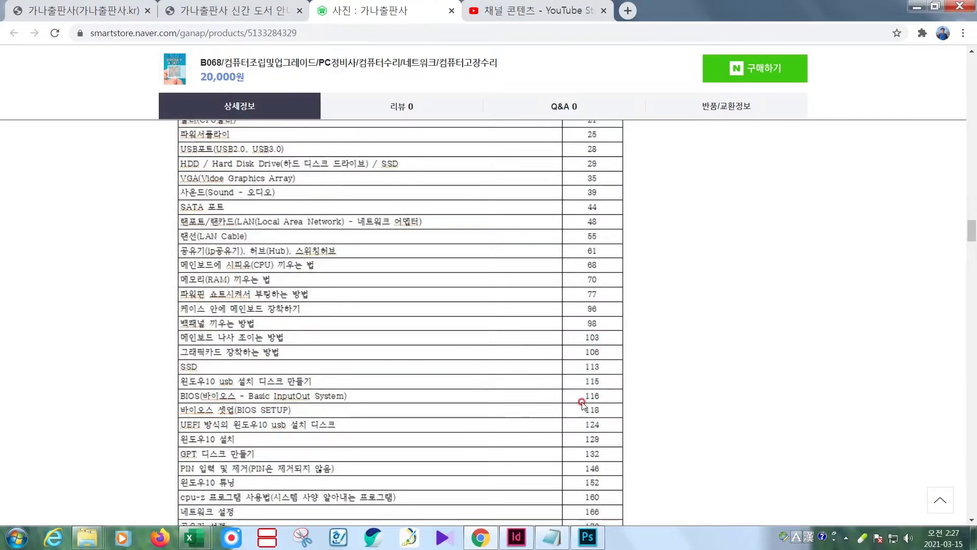
{"action": "scroll", "coordinate": [428, 351], "scroll_direction": "up", "scroll_amount": 5}
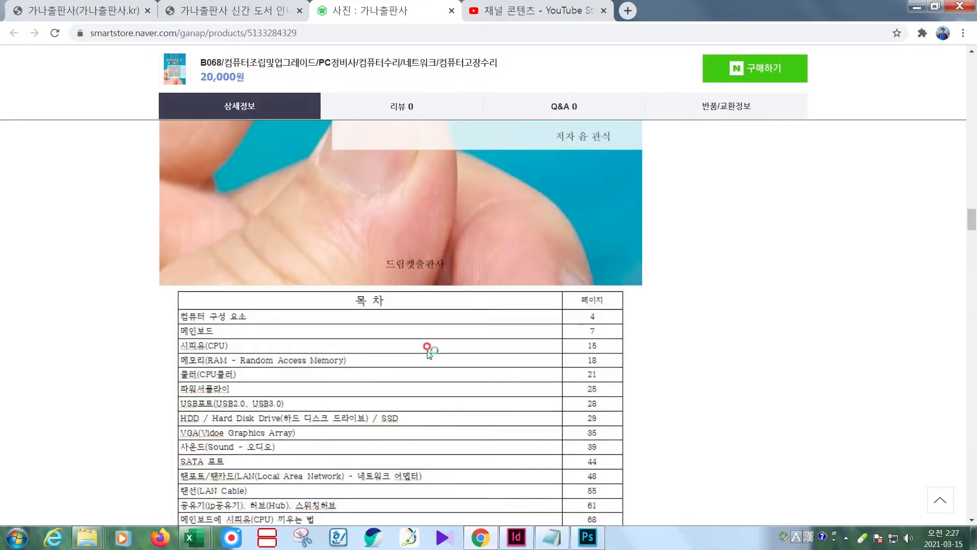
{"action": "scroll", "coordinate": [427, 351], "scroll_direction": "up", "scroll_amount": 8}
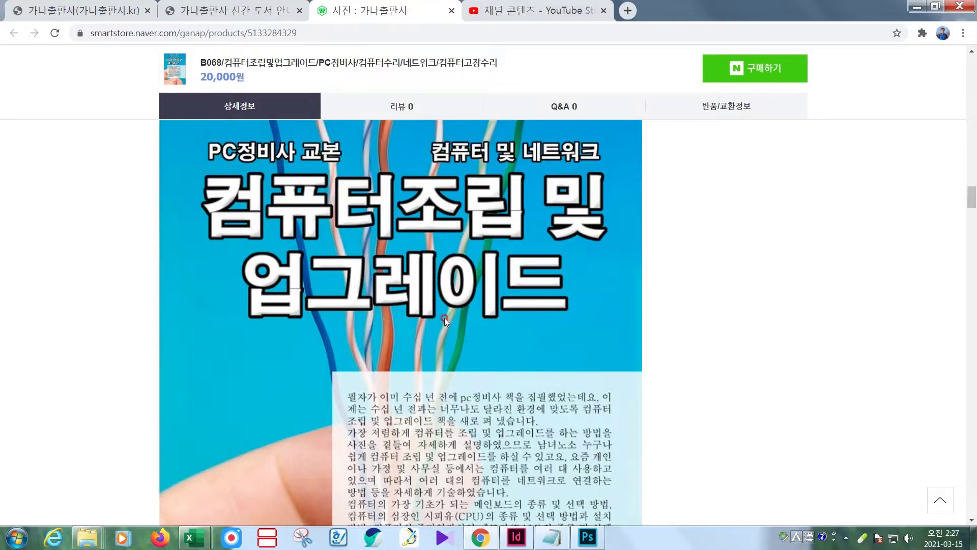
{"action": "scroll", "coordinate": [443, 317], "scroll_direction": "up", "scroll_amount": 5}
{"action": "scroll", "coordinate": [442, 317], "scroll_direction": "down", "scroll_amount": 5}
{"action": "scroll", "coordinate": [432, 362], "scroll_direction": "down", "scroll_amount": 10}
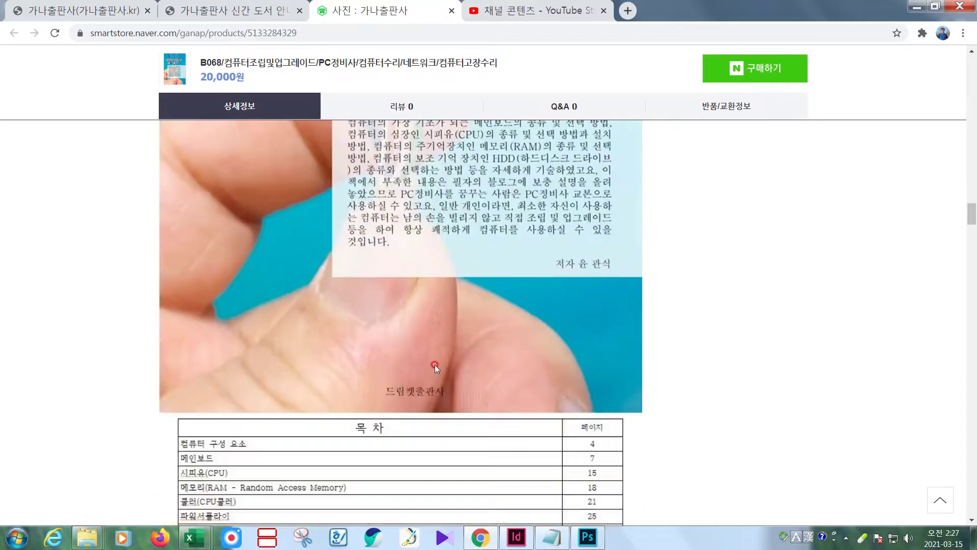
{"action": "scroll", "coordinate": [436, 364], "scroll_direction": "down", "scroll_amount": 4}
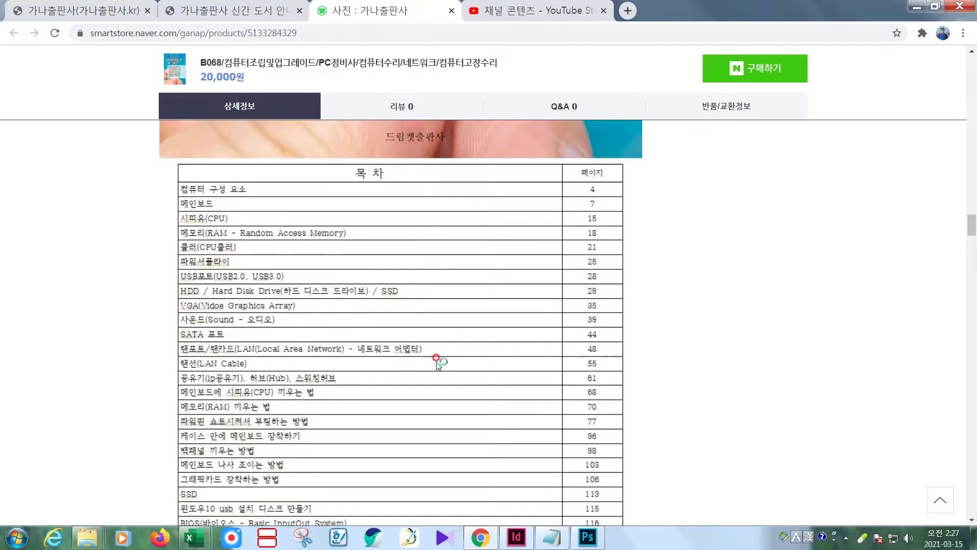
{"action": "scroll", "coordinate": [436, 364], "scroll_direction": "down", "scroll_amount": 6}
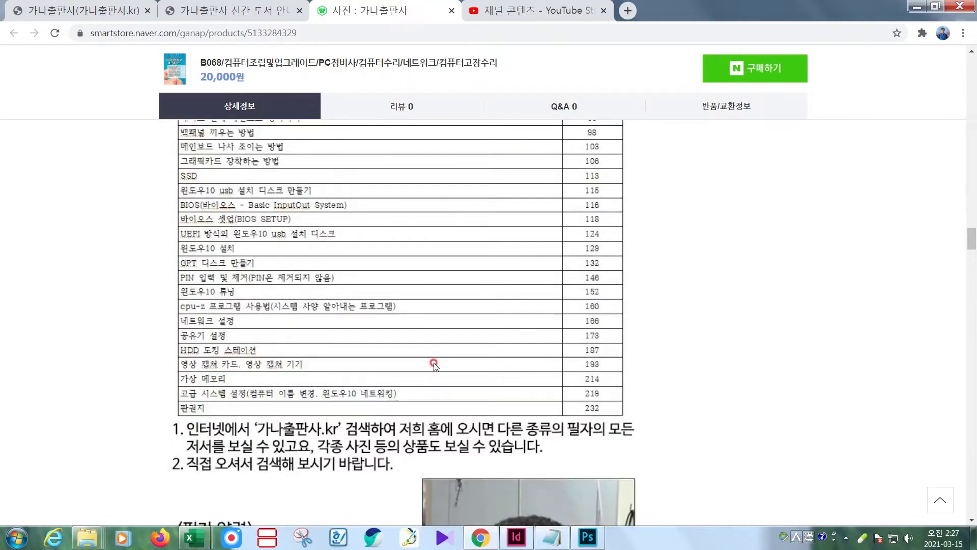
{"action": "scroll", "coordinate": [436, 362], "scroll_direction": "down", "scroll_amount": 8}
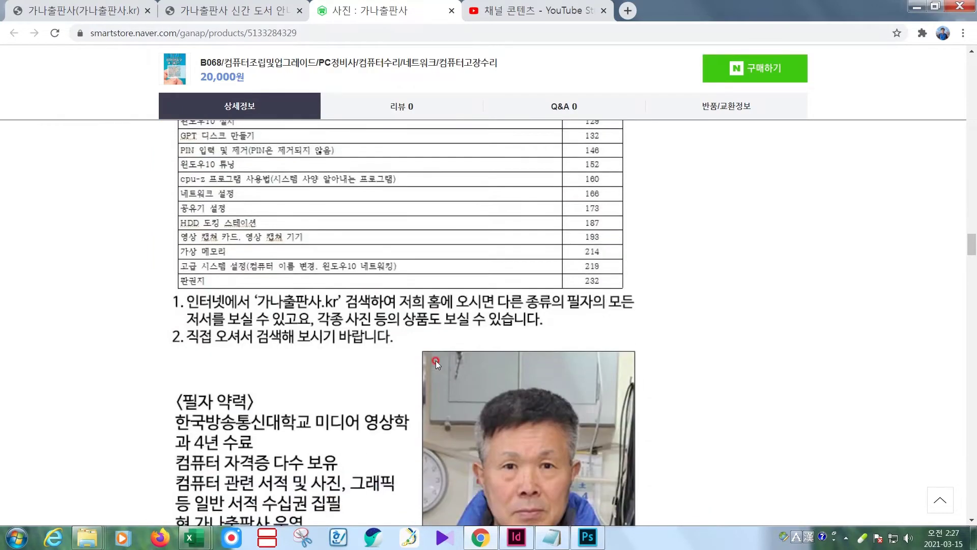
{"action": "scroll", "coordinate": [437, 361], "scroll_direction": "up", "scroll_amount": 3}
{"action": "scroll", "coordinate": [436, 361], "scroll_direction": "up", "scroll_amount": 12}
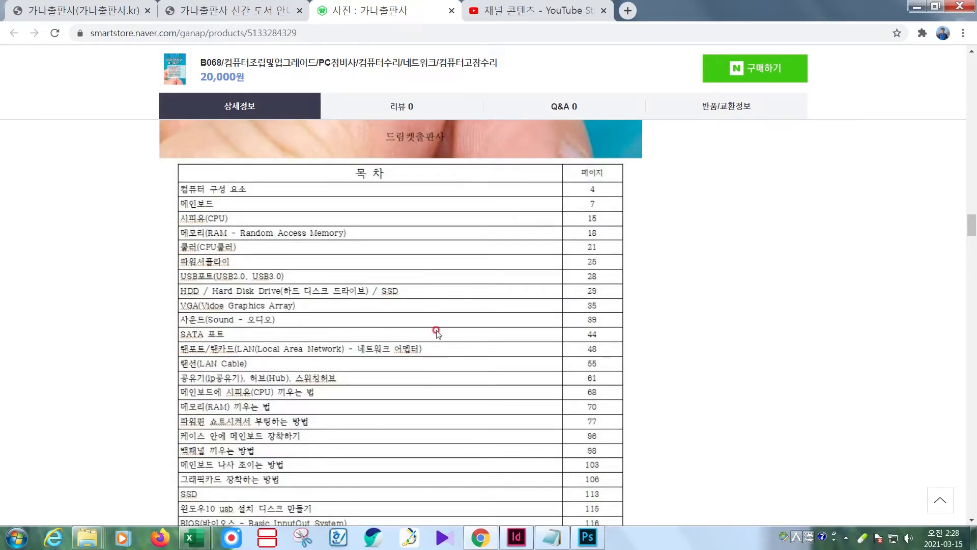
{"action": "scroll", "coordinate": [414, 305], "scroll_direction": "up", "scroll_amount": 10}
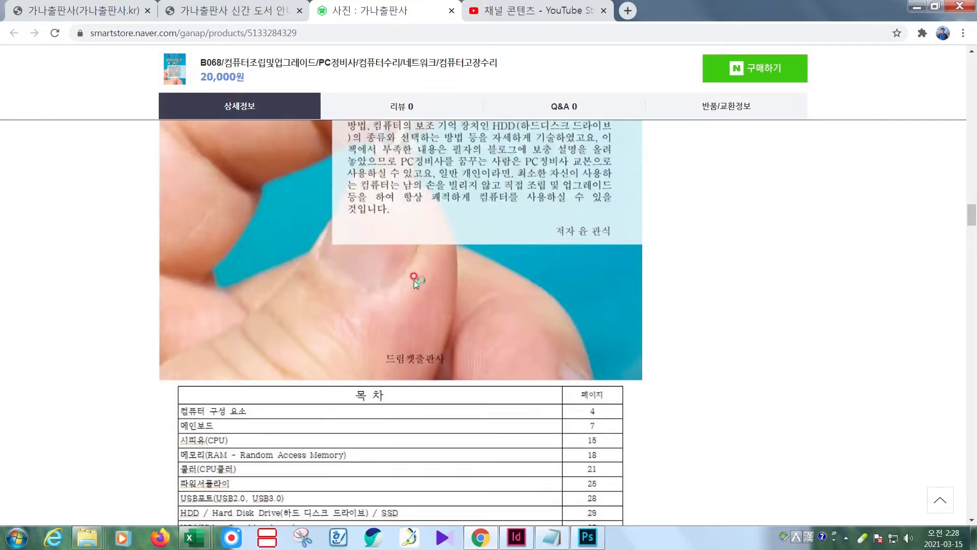
{"action": "scroll", "coordinate": [420, 283], "scroll_direction": "down", "scroll_amount": 2}
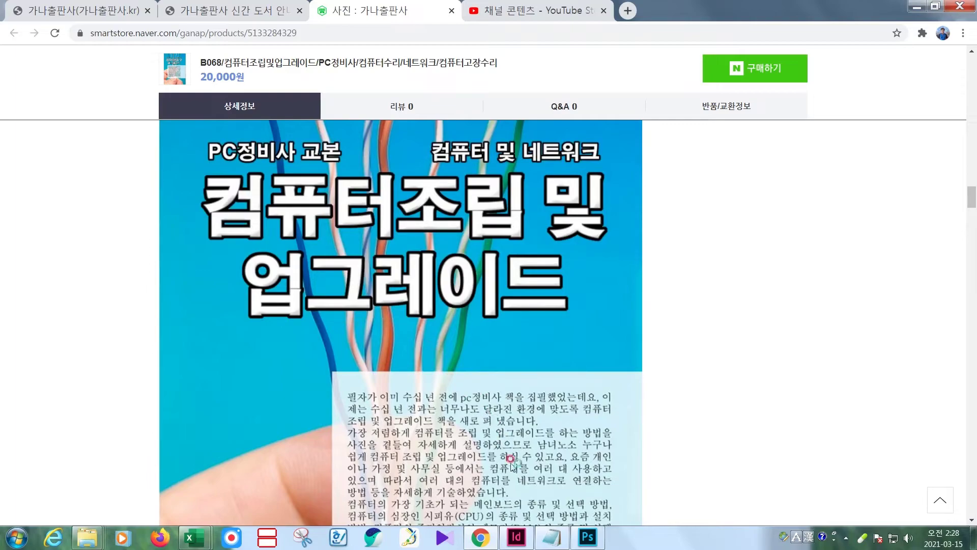
Switch back to Photoshop and show the available filters for the portrait layer
{"action": "left_click", "coordinate": [587, 537]}
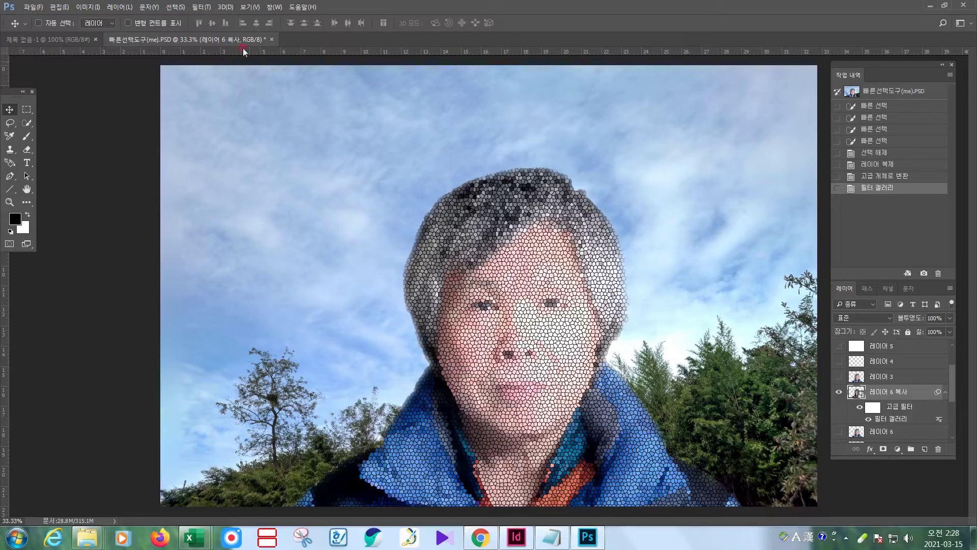
{"action": "left_click", "coordinate": [201, 7]}
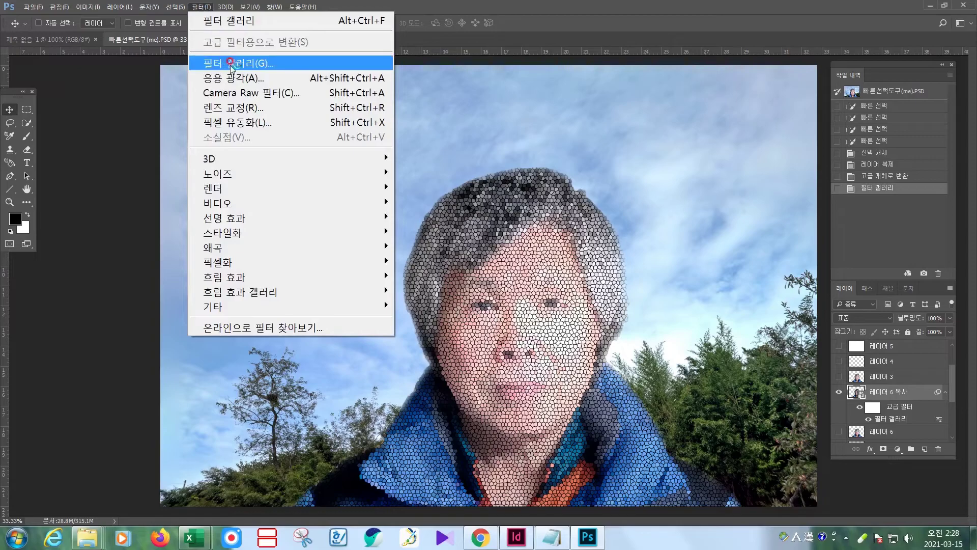